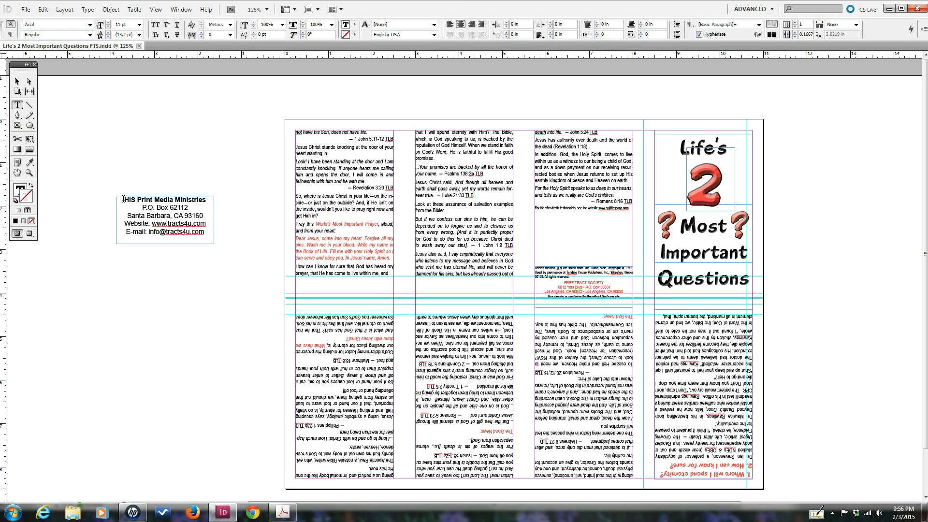
Step: Draw an empty text frame about 2.34 by 0.98 in on the pasteboard below the ministry address block, and select the address text
{"action": "left_click", "coordinate": [17, 105]}
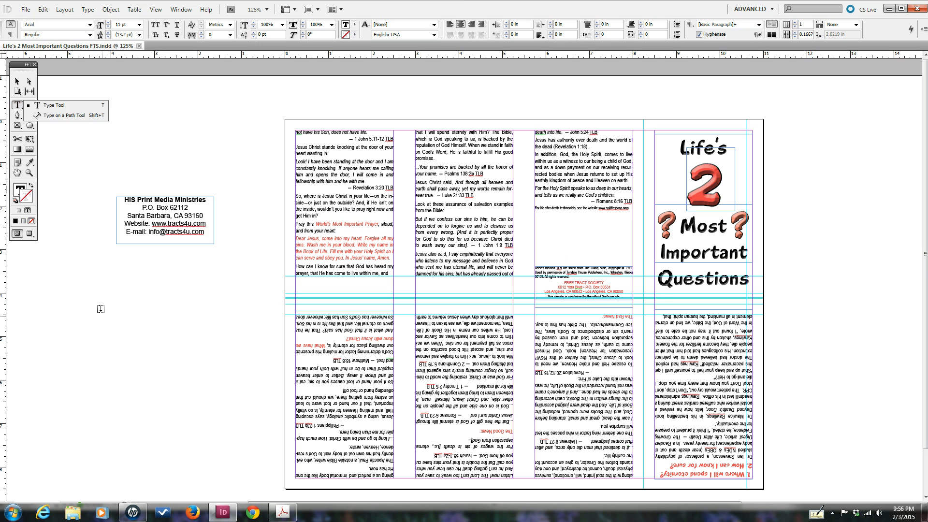
{"action": "left_click_drag", "start_coordinate": [102, 279], "coordinate": [204, 321]}
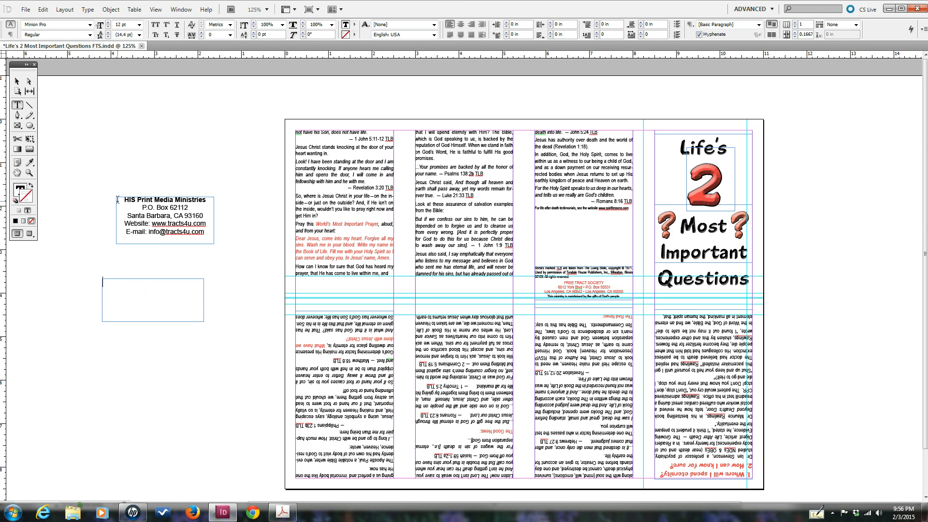
{"action": "left_click_drag", "start_coordinate": [125, 199], "coordinate": [223, 230]}
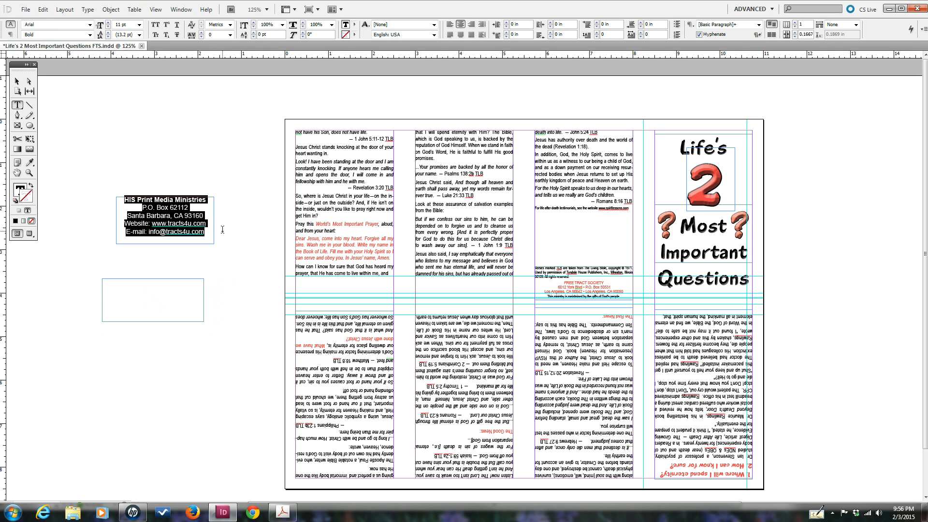
{"action": "left_click", "coordinate": [148, 295]}
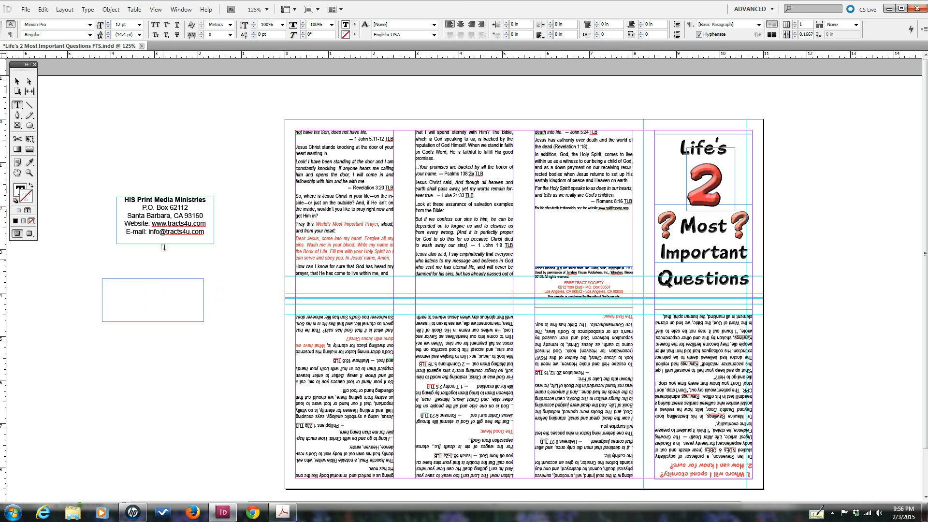
{"action": "left_click_drag", "start_coordinate": [125, 198], "coordinate": [207, 225]}
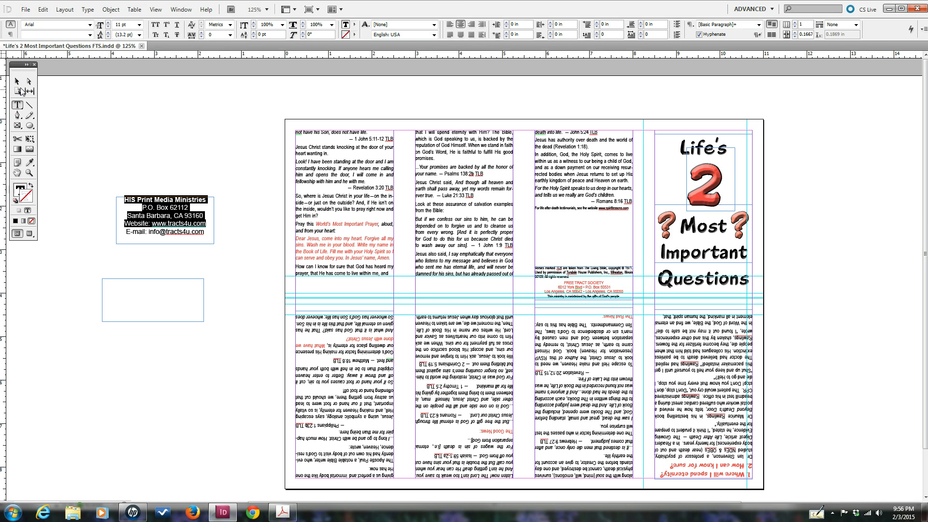
Step: Try the ministry address frame in the third panel's blank area, return it to the pasteboard, and move the empty frame farther away
{"action": "left_click", "coordinate": [16, 82]}
{"action": "left_click_drag", "start_coordinate": [154, 224], "coordinate": [573, 248]}
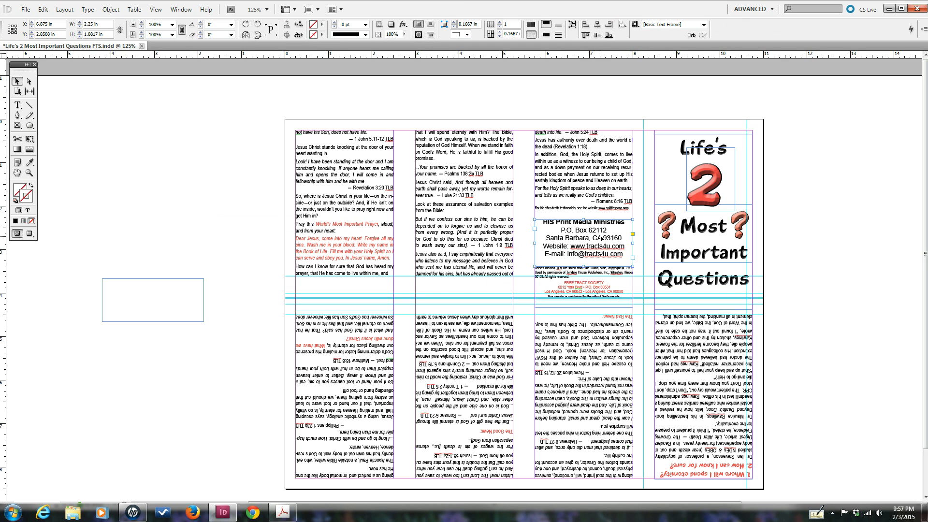
{"action": "left_click_drag", "start_coordinate": [601, 239], "coordinate": [181, 184]}
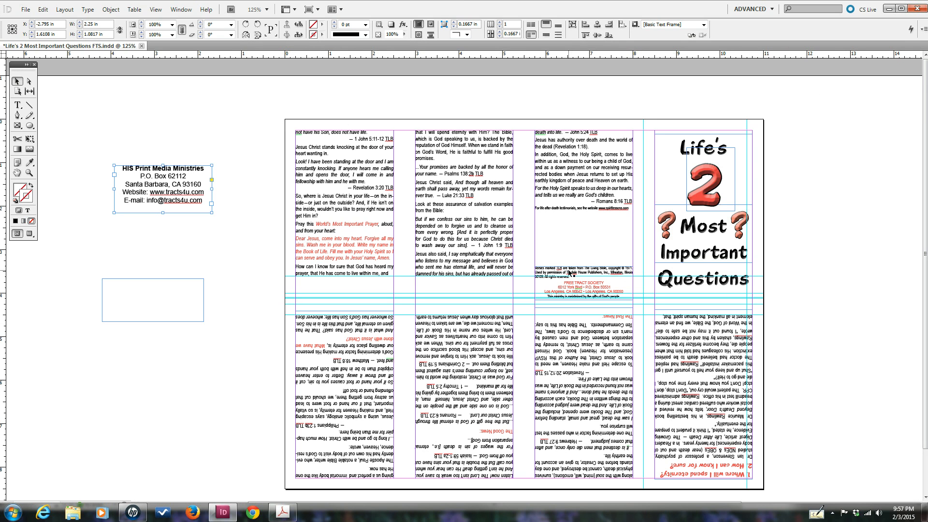
{"action": "left_click_drag", "start_coordinate": [127, 296], "coordinate": [53, 273]}
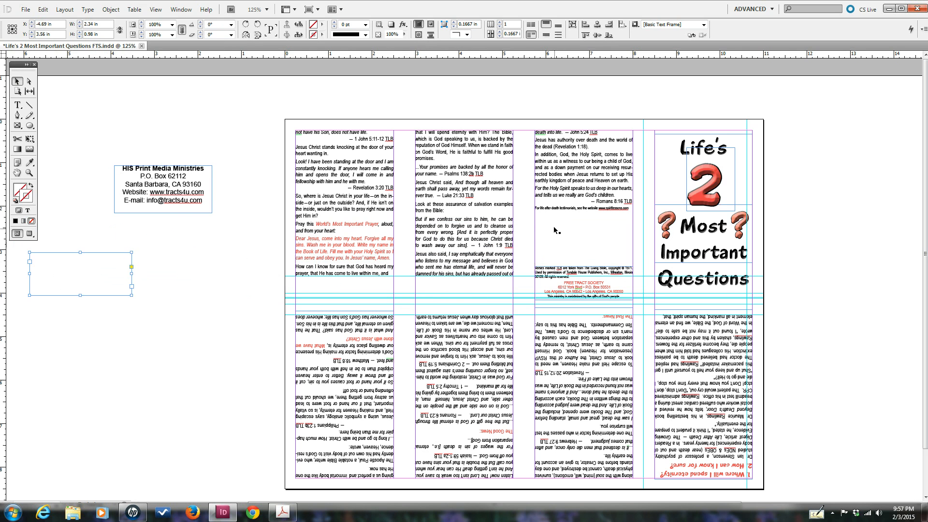
Step: Place the text cursor at the end of the testimonials website line, and review the document's print settings without printing
{"action": "left_click", "coordinate": [18, 105]}
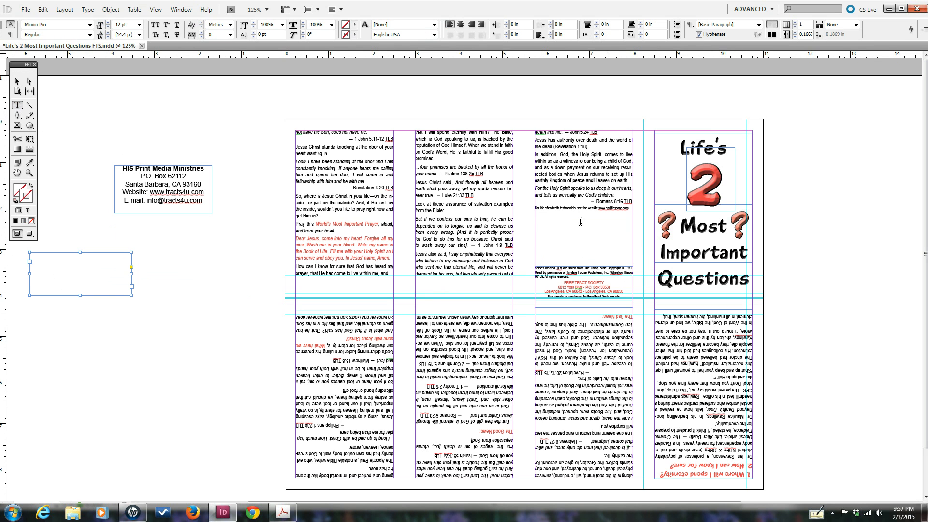
{"action": "left_click", "coordinate": [630, 209]}
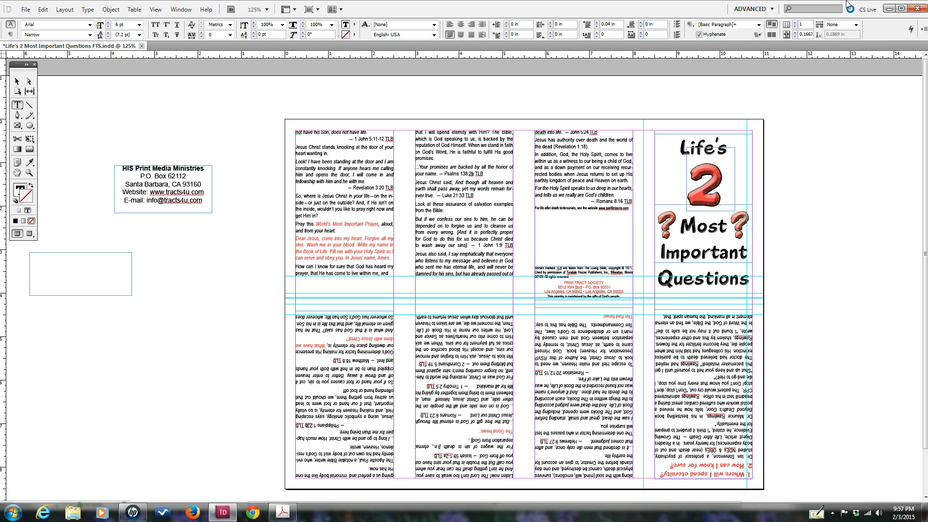
{"action": "left_click", "coordinate": [25, 9]}
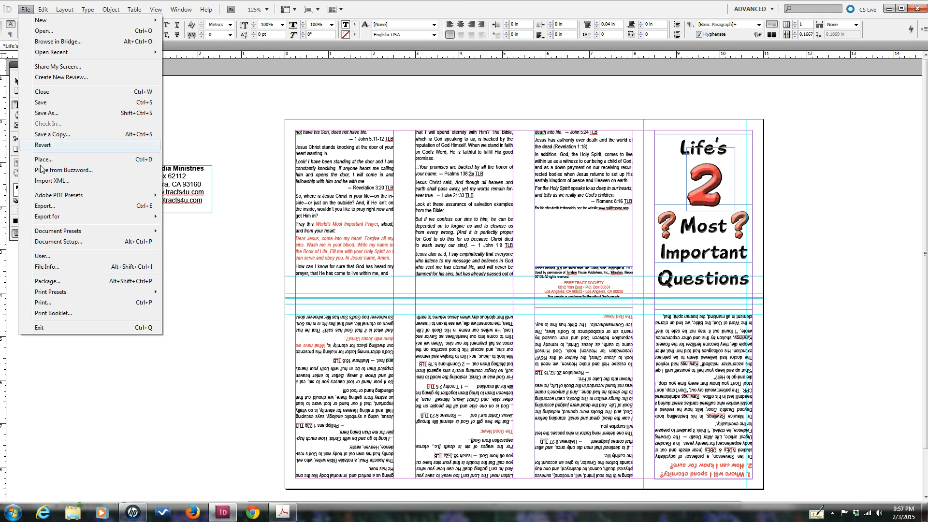
{"action": "left_click", "coordinate": [43, 303]}
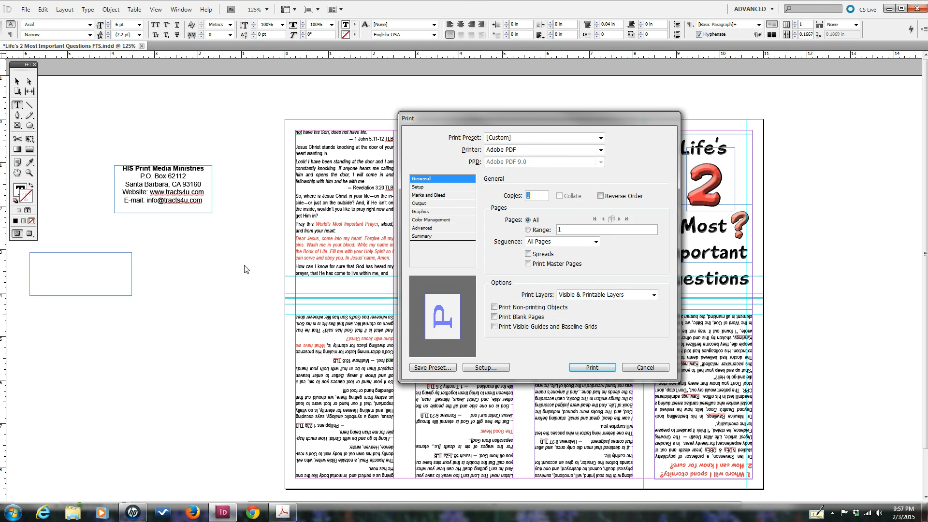
{"action": "left_click", "coordinate": [646, 368]}
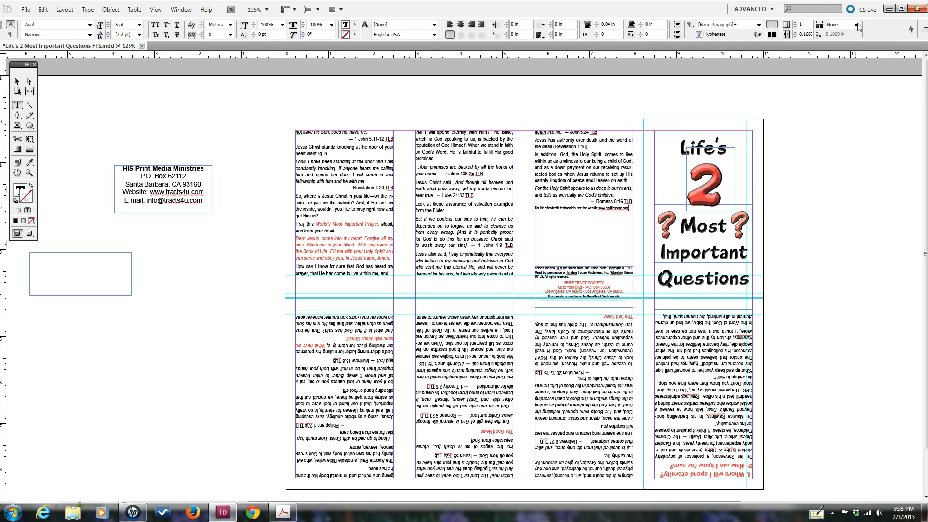
Step: Switch to the tract PDF in Adobe Acrobat Pro and start editing form fields without automatic field detection
{"action": "left_click", "coordinate": [888, 9]}
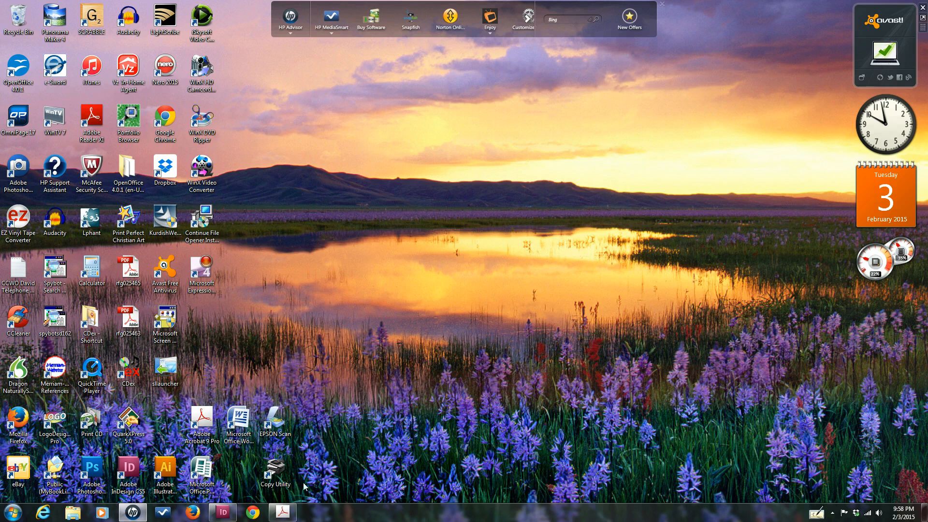
{"action": "left_click", "coordinate": [282, 512]}
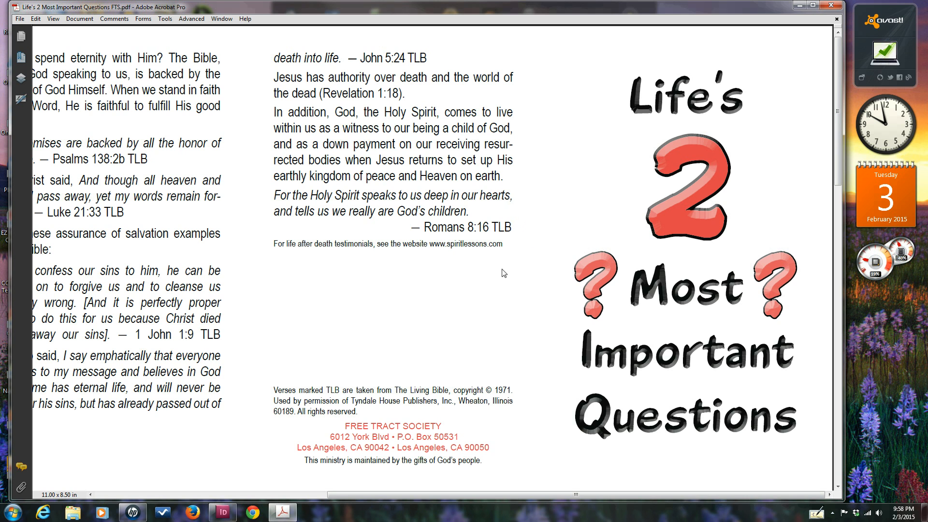
{"action": "left_click", "coordinate": [143, 20]}
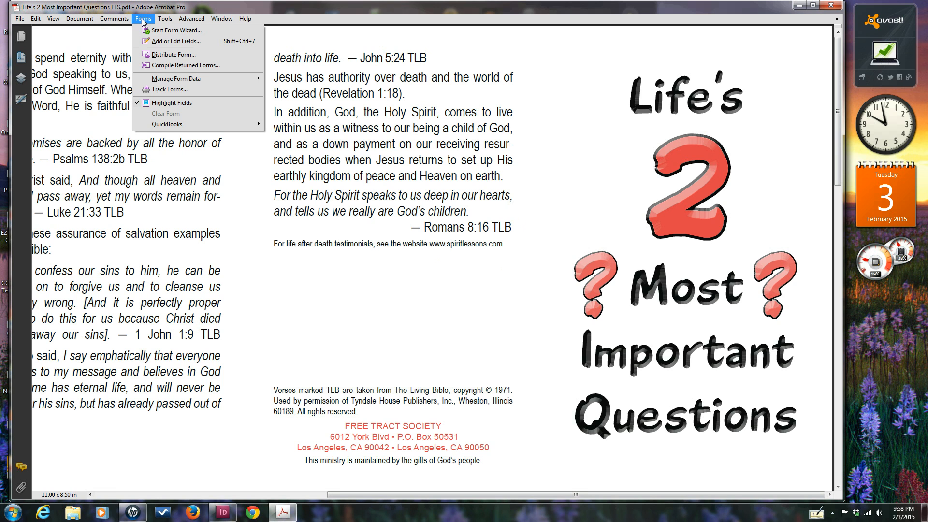
{"action": "left_click", "coordinate": [167, 43]}
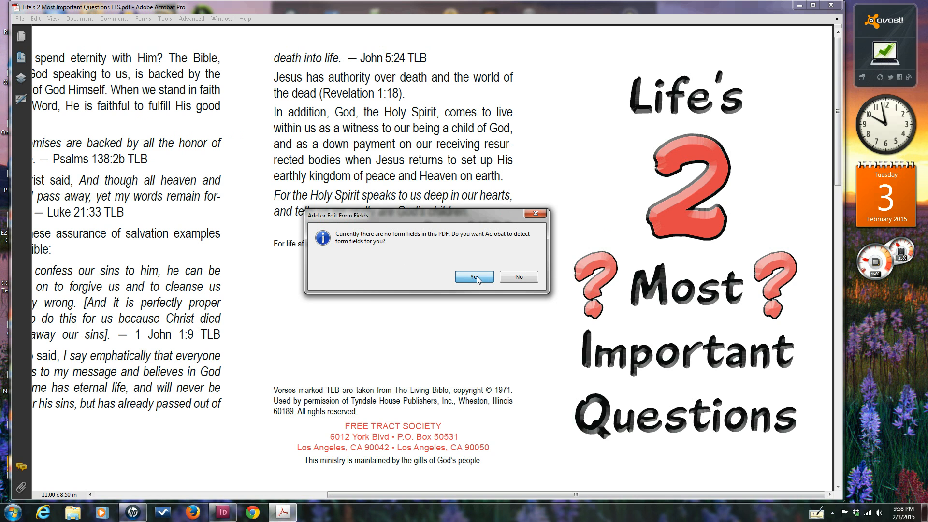
{"action": "left_click", "coordinate": [526, 279]}
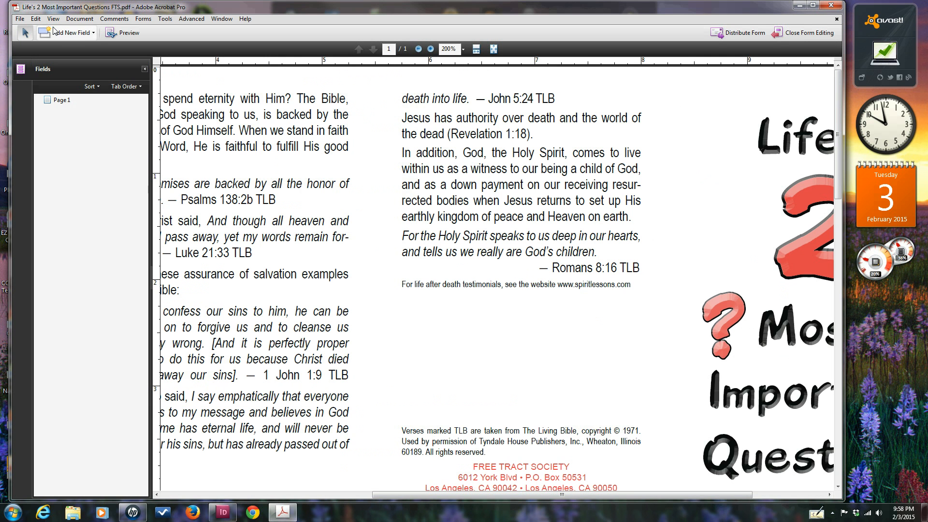
Step: Add a column-wide text field in the blank area below the testimonials line and name it "Custom Church Address typed here"
{"action": "left_click", "coordinate": [59, 37]}
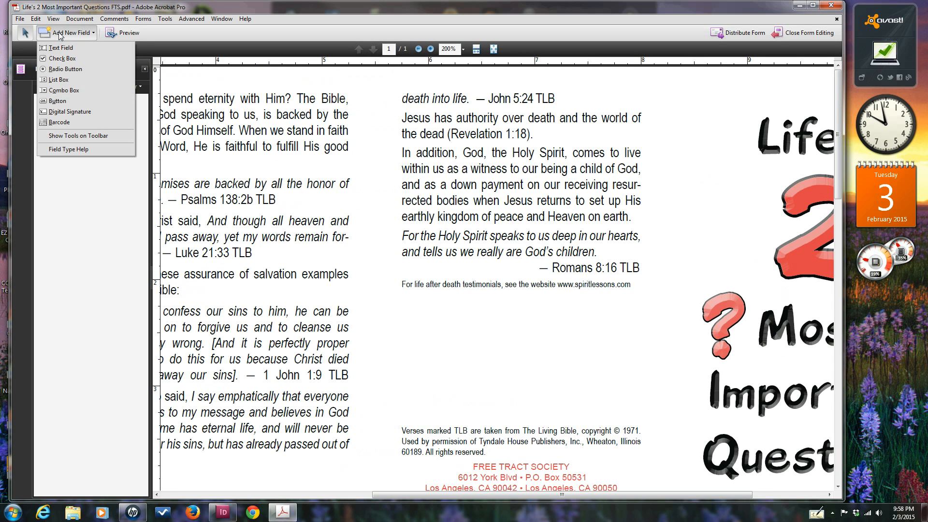
{"action": "left_click", "coordinate": [65, 49]}
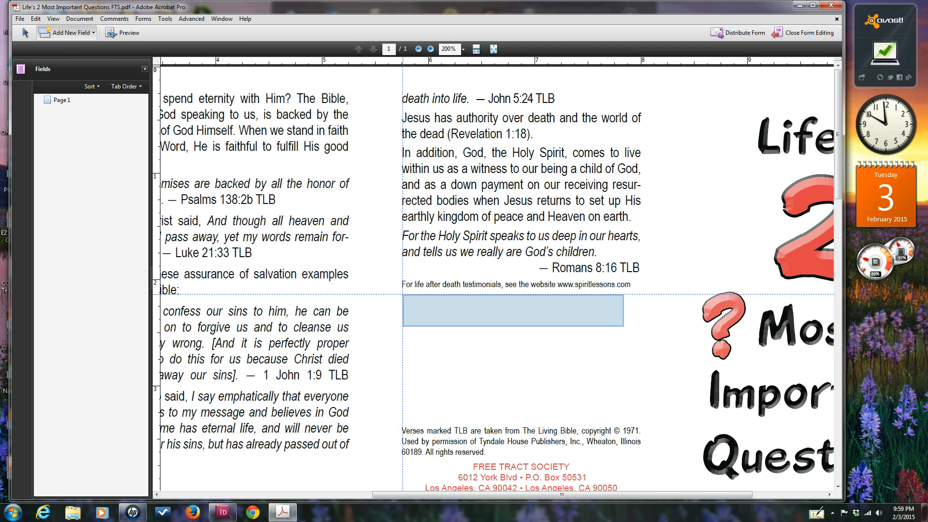
{"action": "left_click", "coordinate": [403, 295]}
{"action": "left_click_drag", "start_coordinate": [402, 294], "coordinate": [641, 422]}
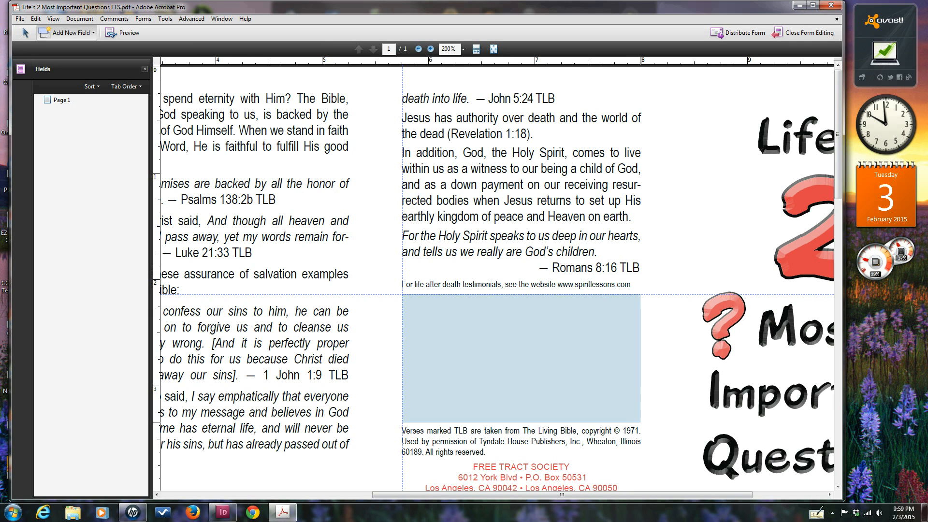
{"action": "left_click_drag", "start_coordinate": [640, 422], "coordinate": [640, 422]}
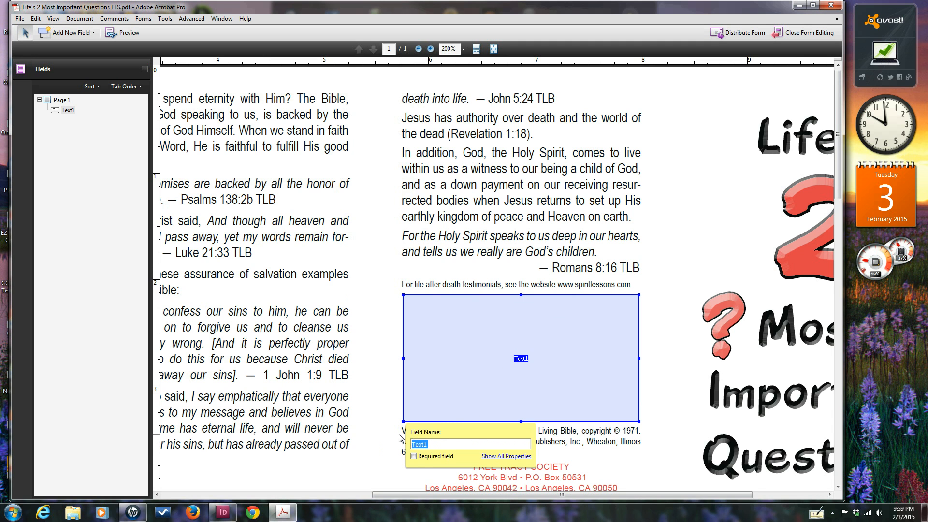
{"action": "type", "text": "Custom Church Address typed here"}
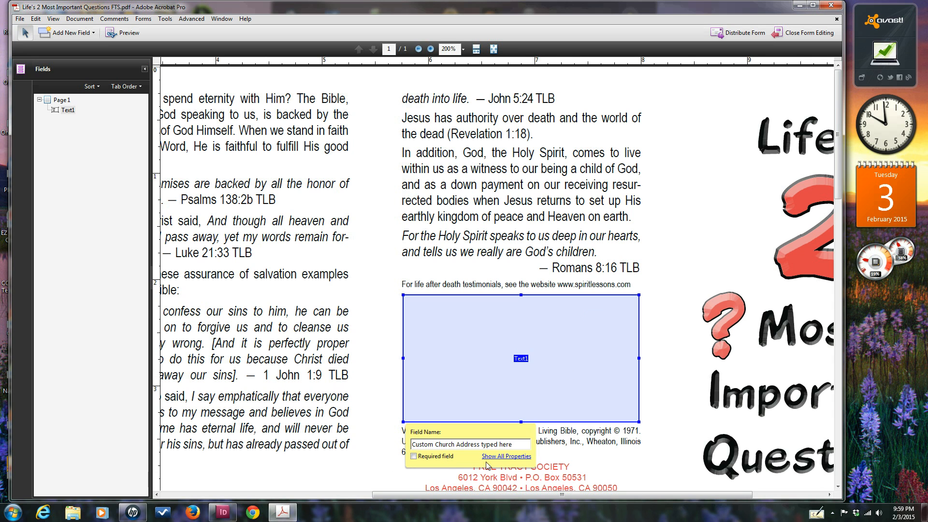
{"action": "left_click", "coordinate": [565, 373]}
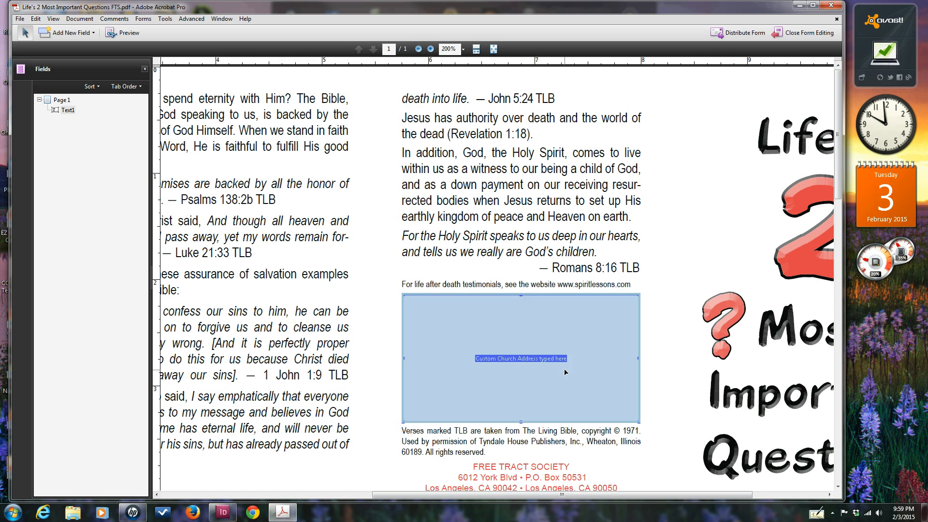
Step: Open the address field's properties and set its font size to 10
{"action": "right_click", "coordinate": [519, 334]}
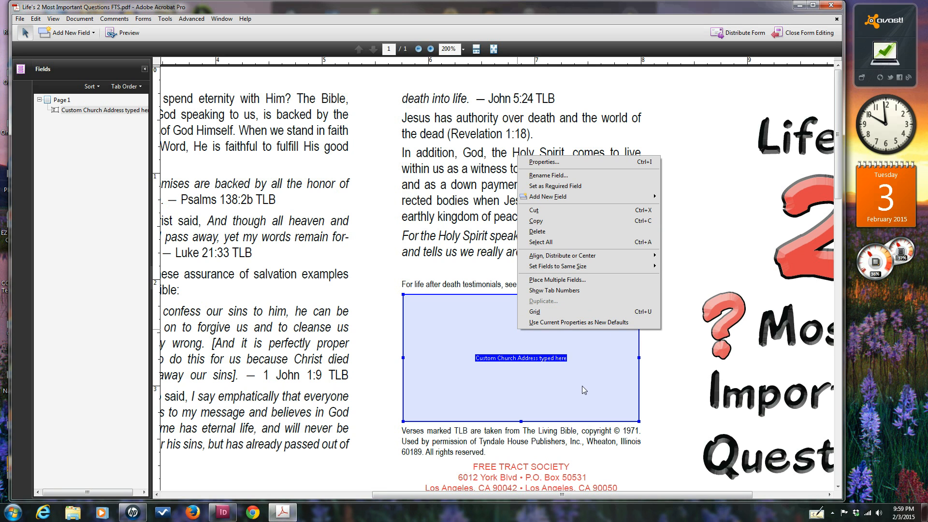
{"action": "double_click", "coordinate": [505, 377]}
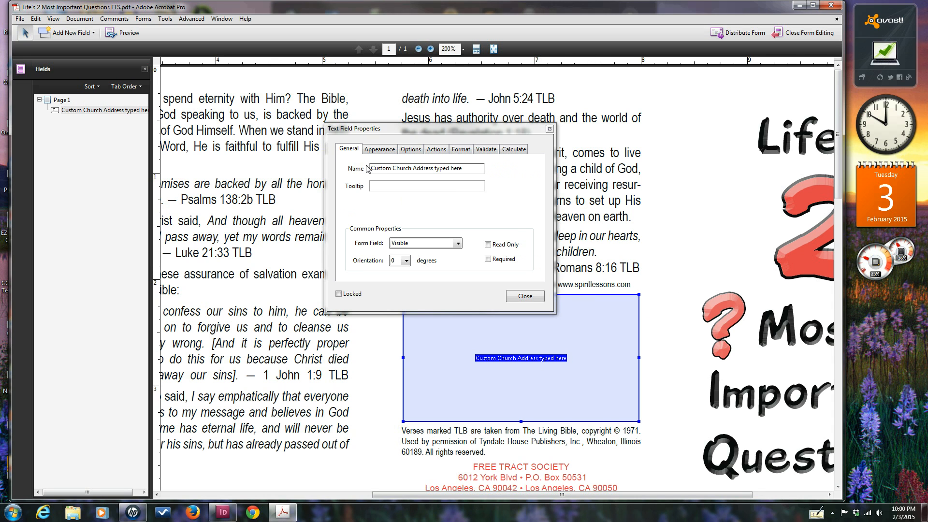
{"action": "left_click", "coordinate": [376, 153]}
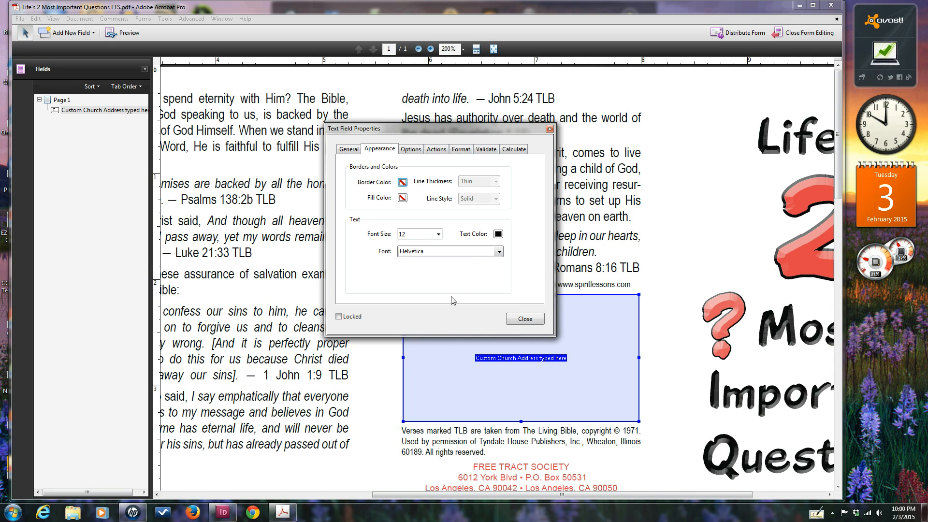
{"action": "left_click", "coordinate": [438, 235]}
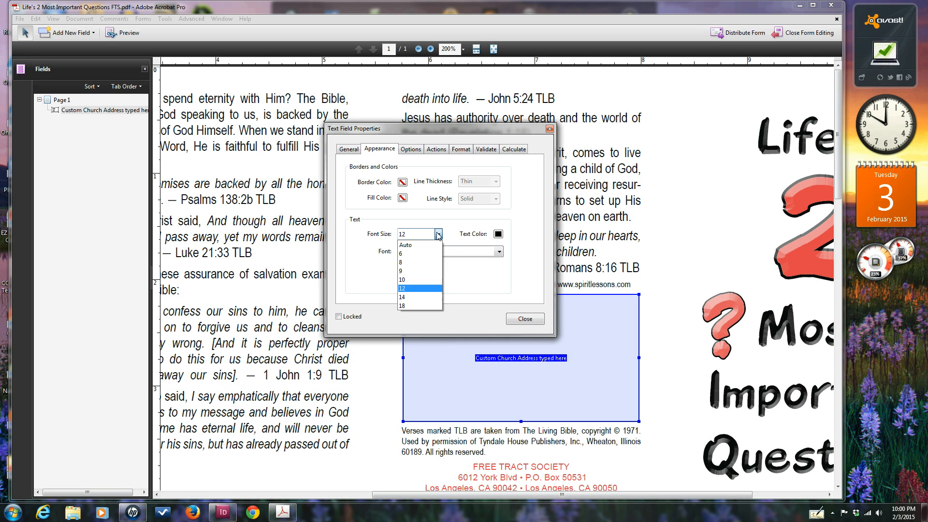
{"action": "left_click", "coordinate": [408, 279]}
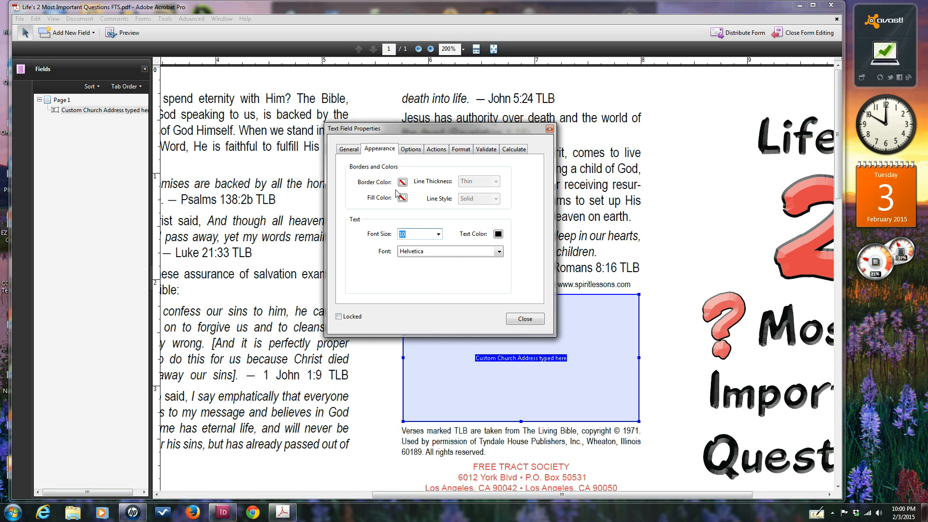
Step: Set the address field's form field visibility to "Visible but doesn't print"
{"action": "left_click", "coordinate": [346, 150]}
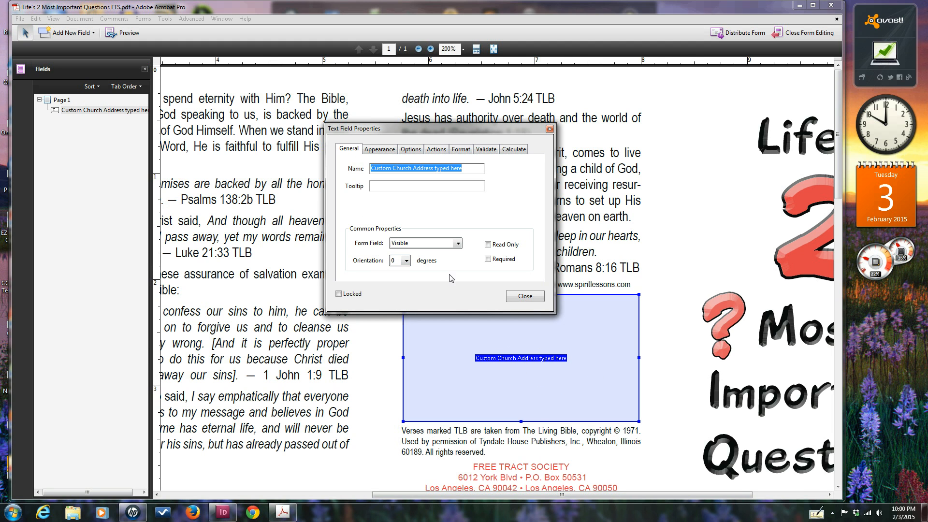
{"action": "left_click", "coordinate": [458, 244]}
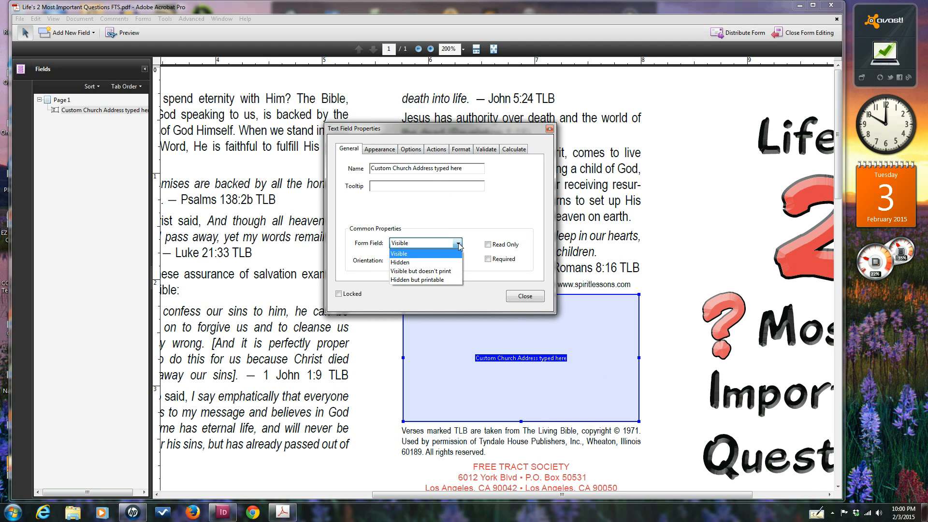
{"action": "left_click", "coordinate": [449, 272]}
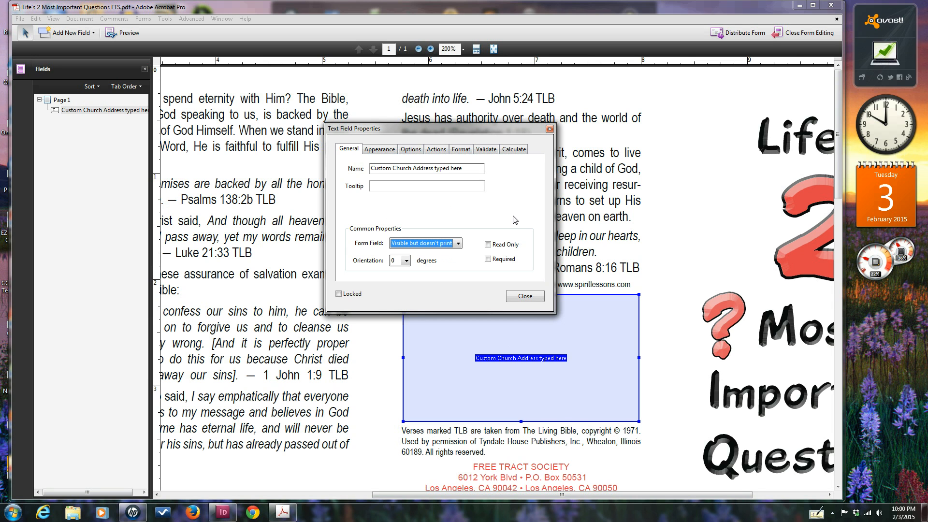
Step: Choose the address field's text alignment and enable Multi-line and Allow Rich Text Formatting
{"action": "left_click", "coordinate": [380, 150]}
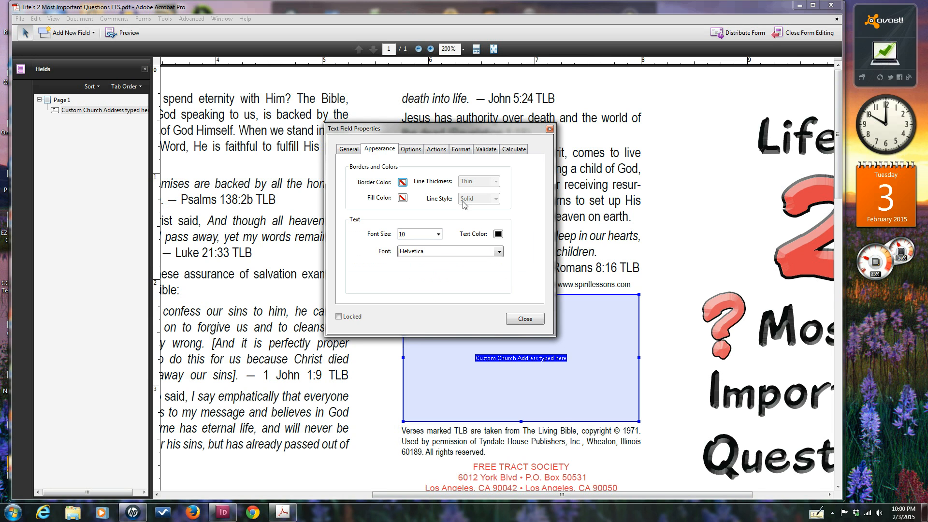
{"action": "left_click", "coordinate": [410, 150]}
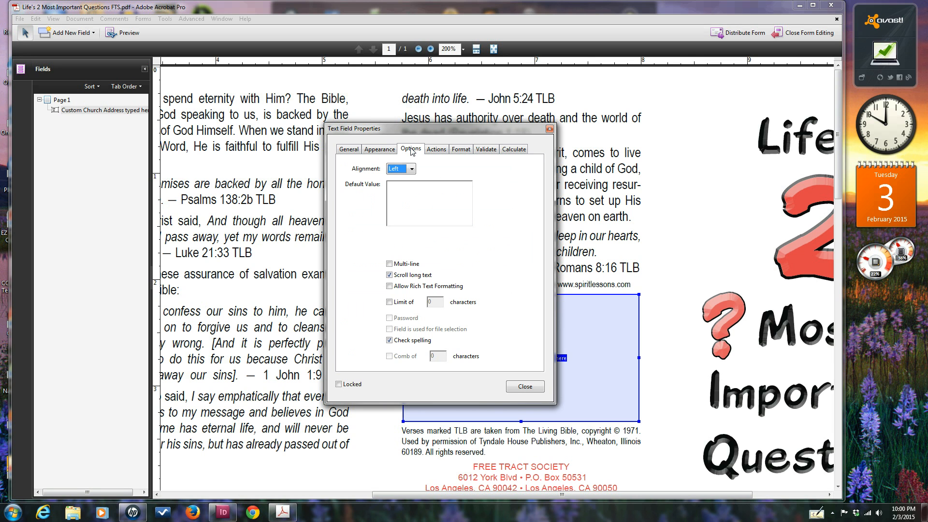
{"action": "left_click", "coordinate": [413, 169]}
{"action": "left_click", "coordinate": [398, 182]}
{"action": "left_click", "coordinate": [390, 264]}
{"action": "left_click", "coordinate": [391, 286]}
{"action": "left_click", "coordinate": [438, 151]}
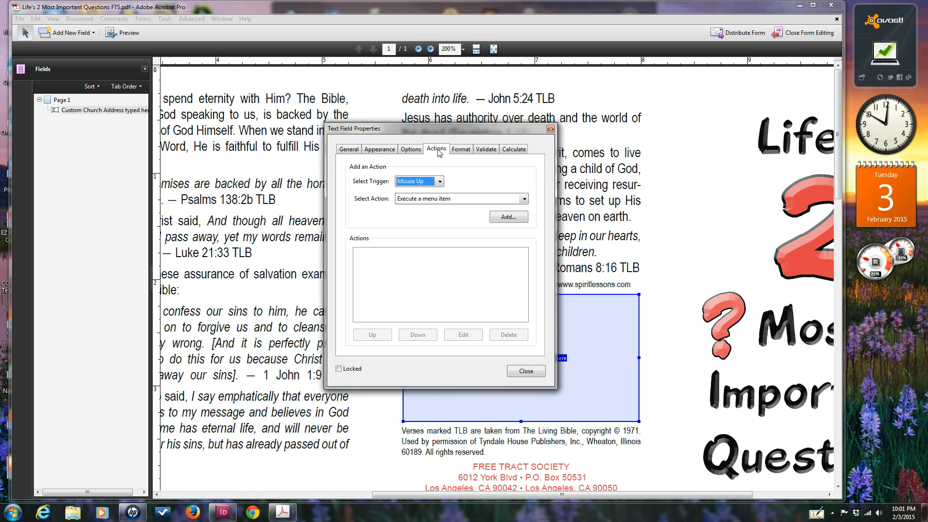
Step: Choose Mouse Enter as the address field's action trigger, check its format and validation settings, and close the properties
{"action": "left_click", "coordinate": [440, 184]}
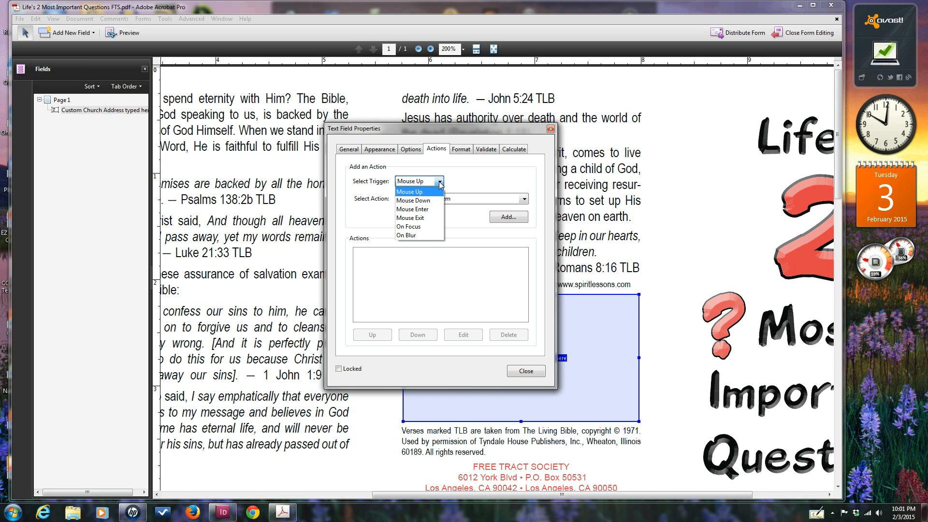
{"action": "left_click", "coordinate": [428, 212]}
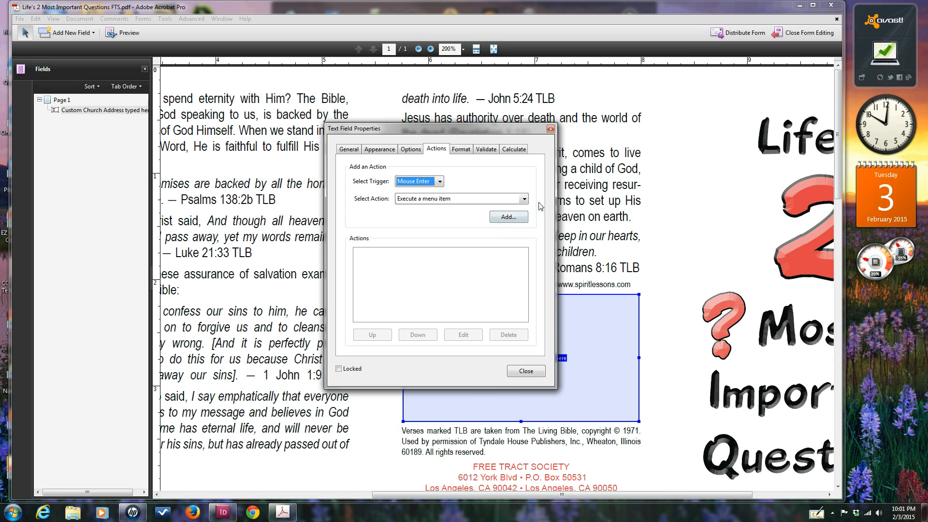
{"action": "left_click", "coordinate": [460, 151]}
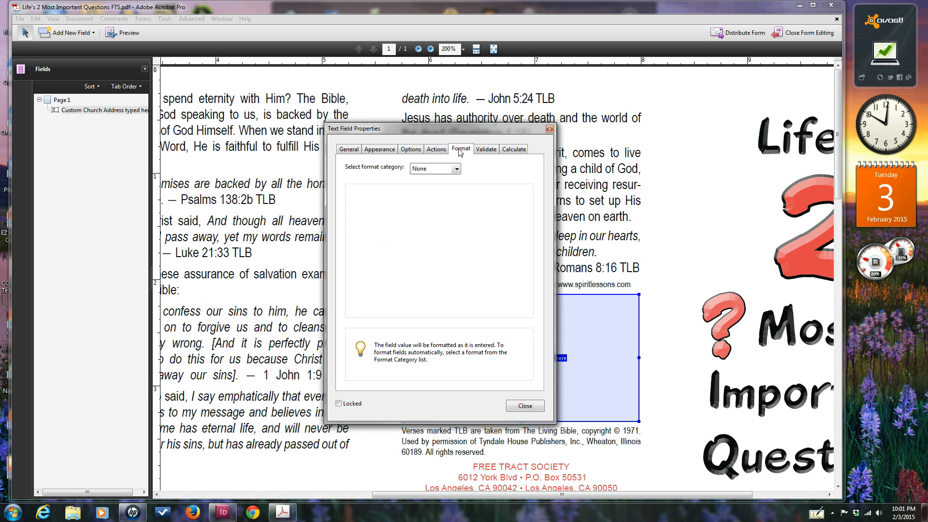
{"action": "left_click", "coordinate": [485, 151]}
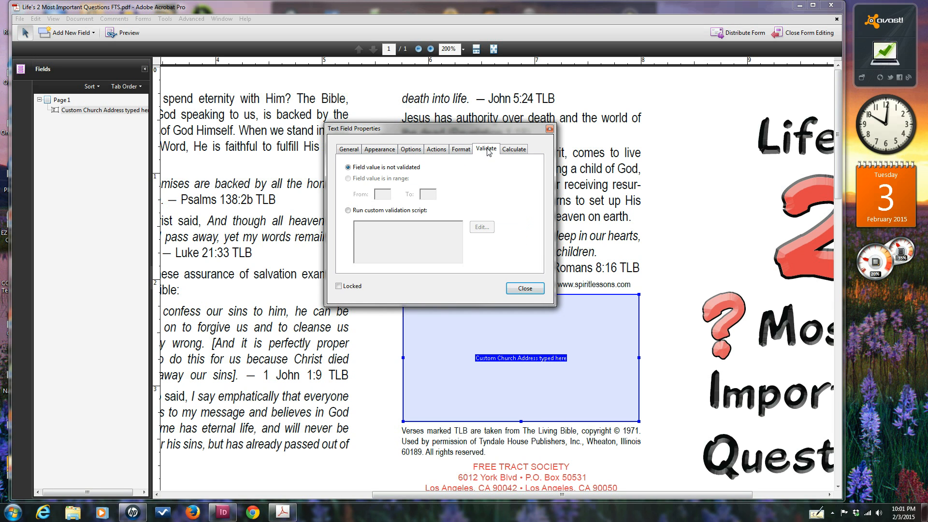
{"action": "left_click", "coordinate": [524, 288]}
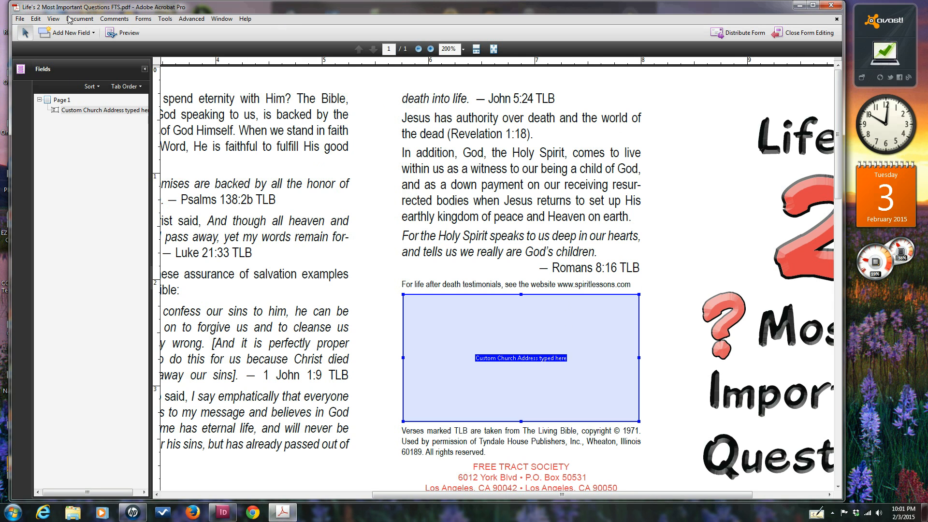
Step: Save and close the tract PDF, and reopen "Life's 2 Most Important Questions FTS.pdf" from the recent files
{"action": "left_click", "coordinate": [20, 19]}
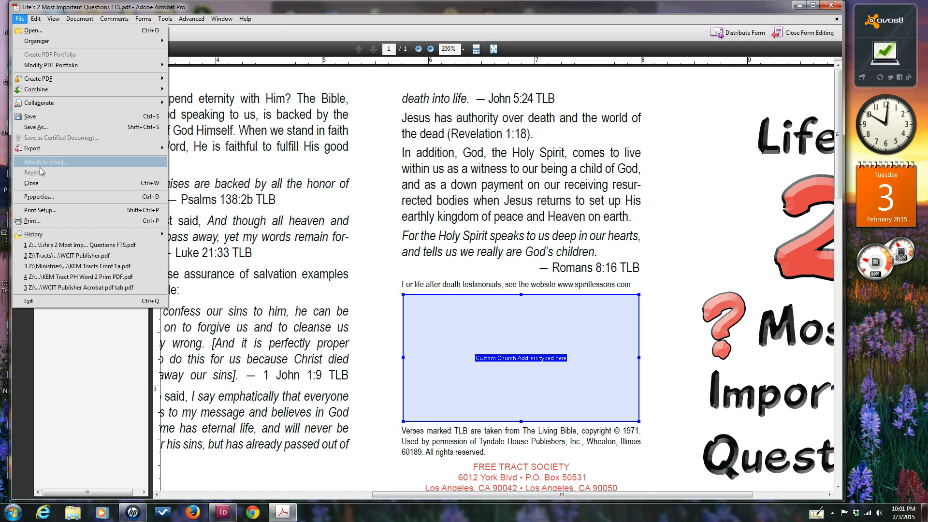
{"action": "left_click", "coordinate": [32, 183]}
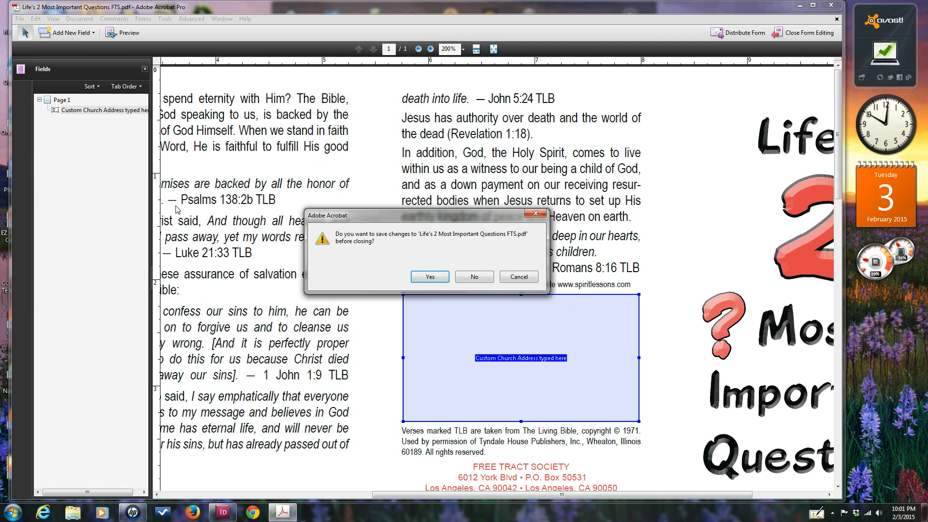
{"action": "left_click", "coordinate": [437, 279]}
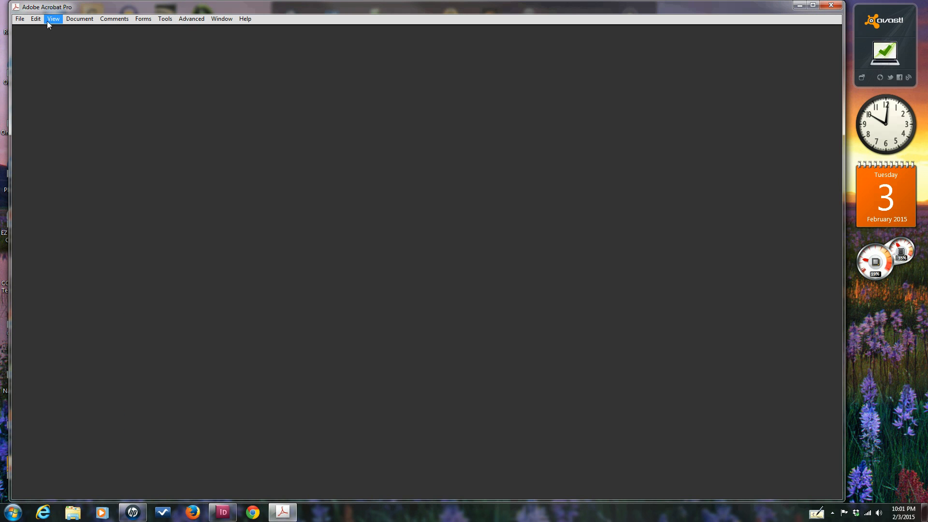
{"action": "left_click", "coordinate": [19, 19]}
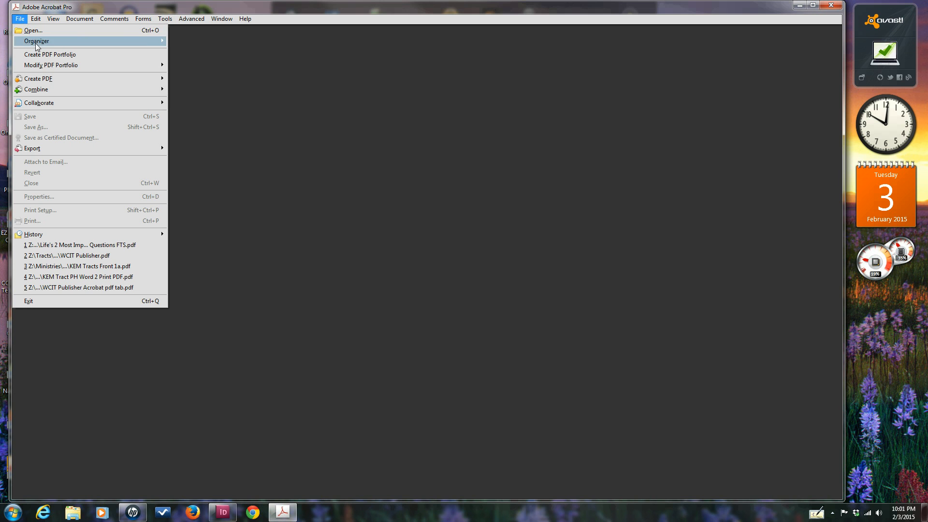
{"action": "left_click", "coordinate": [79, 244]}
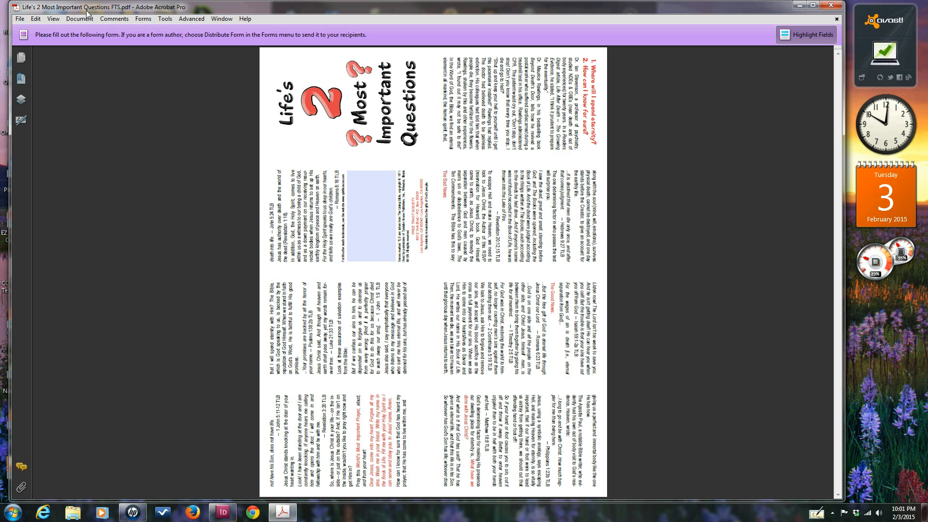
Step: Rotate the reopened tract's page view clockwise so the cover and address panel read upright
{"action": "left_click", "coordinate": [55, 19]}
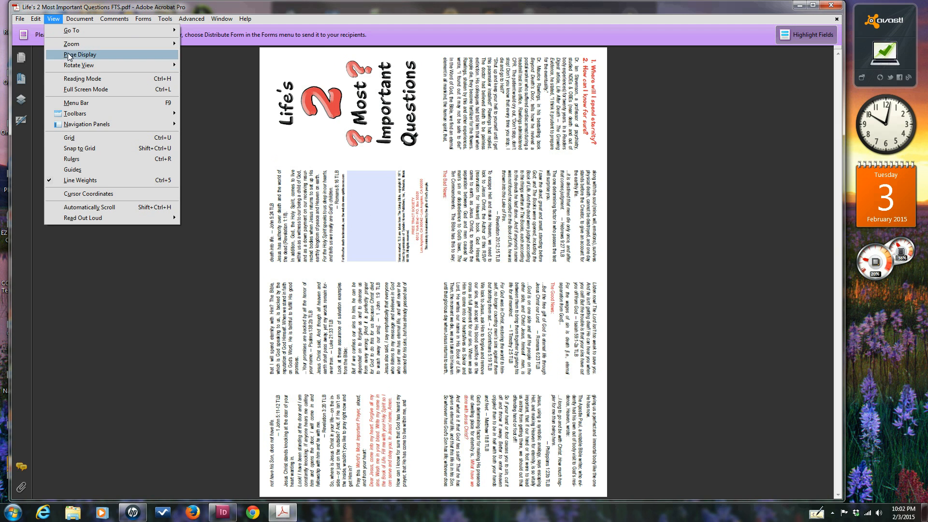
{"action": "mouse_move", "coordinate": [127, 68]}
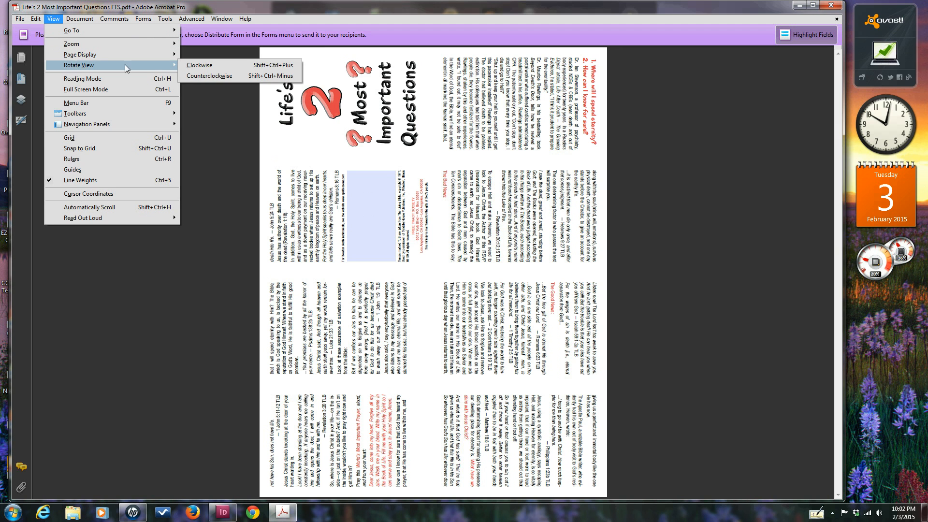
{"action": "left_click", "coordinate": [204, 65]}
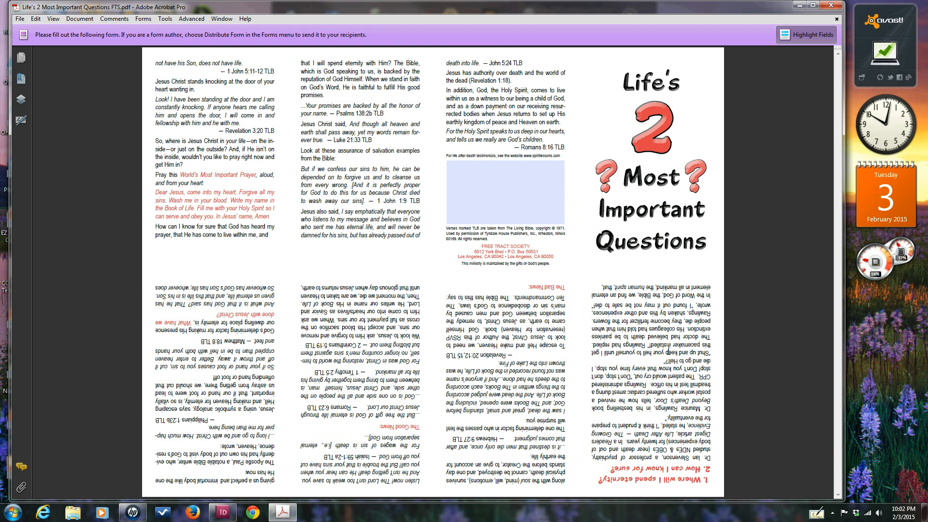
Step: Enter "HIS Print Media Ministries" in the address field and try to apply bold without selecting the text
{"action": "left_click", "coordinate": [496, 169]}
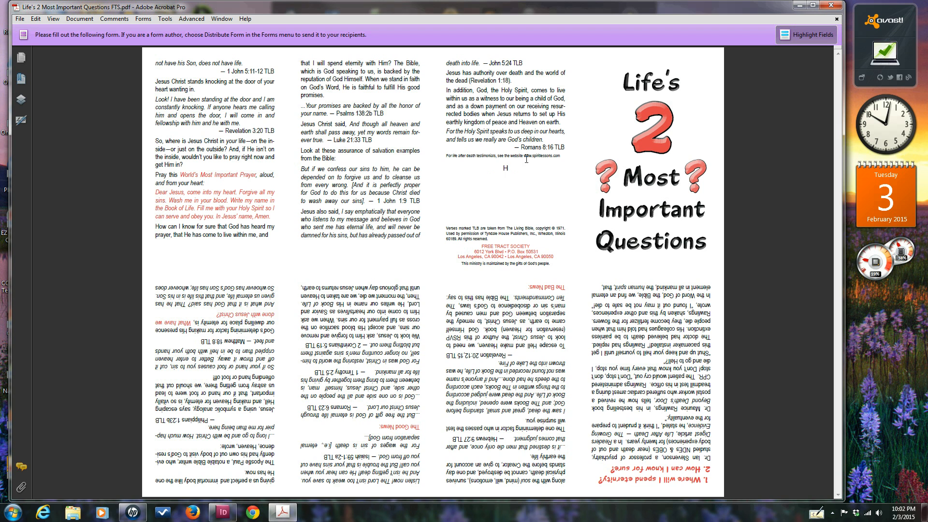
{"action": "type", "text": "rint Media Ministries"}
{"action": "right_click", "coordinate": [502, 171]}
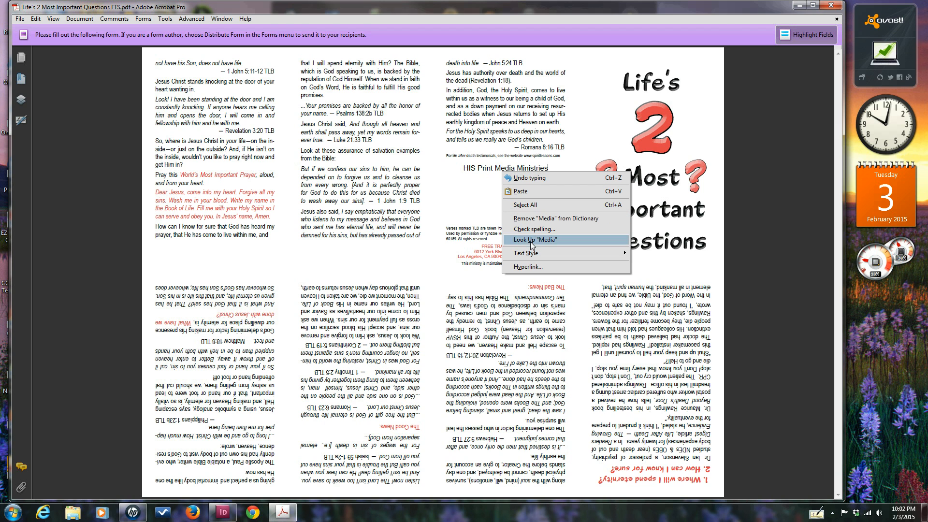
{"action": "mouse_move", "coordinate": [528, 256]}
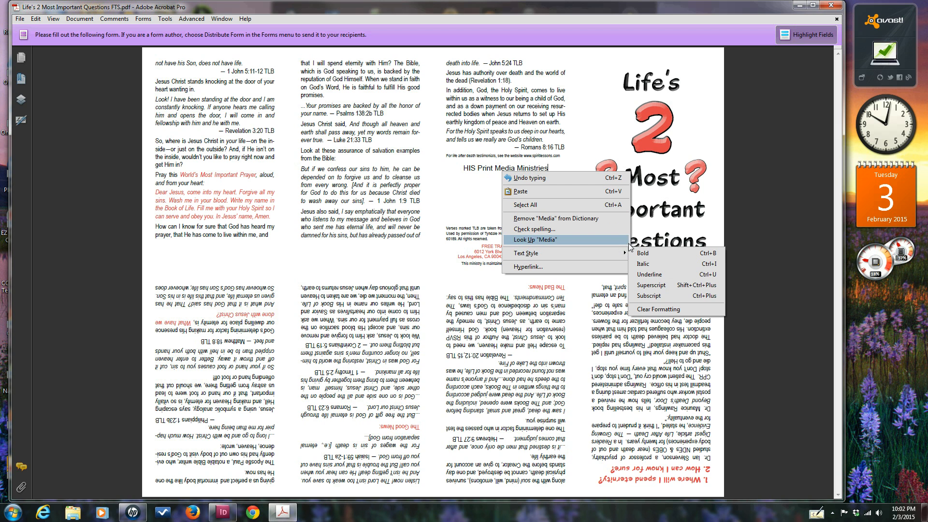
{"action": "left_click", "coordinate": [643, 254]}
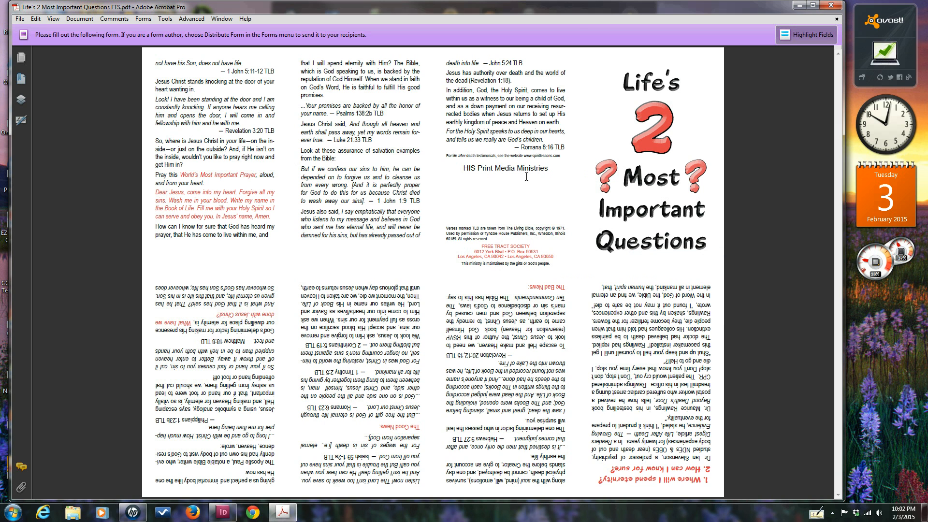
Step: Select the whole ministry name in the address field and make it bold
{"action": "left_click_drag", "start_coordinate": [548, 169], "coordinate": [465, 168]}
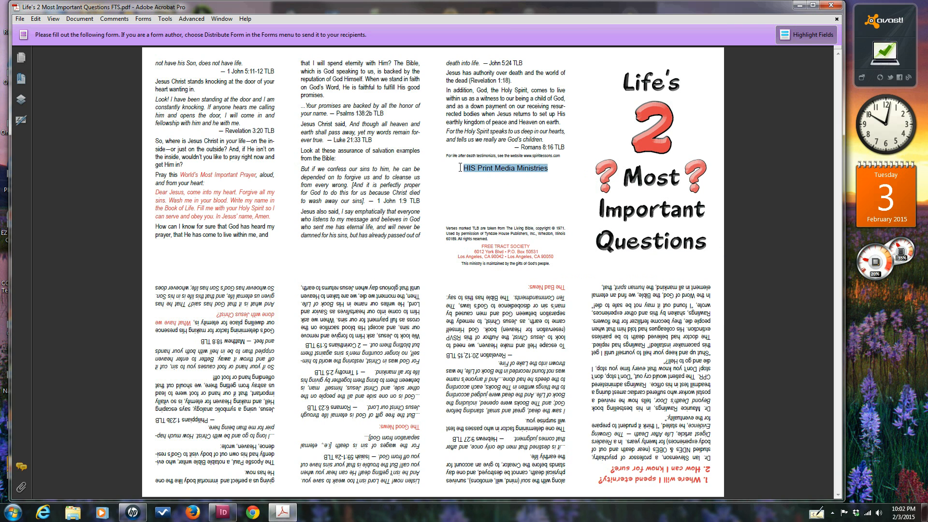
{"action": "right_click", "coordinate": [495, 177]}
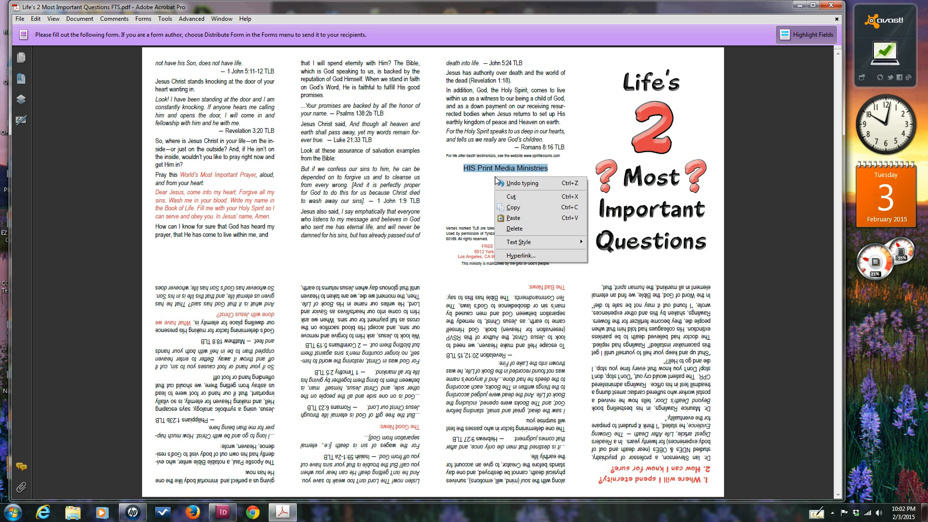
{"action": "mouse_move", "coordinate": [515, 243]}
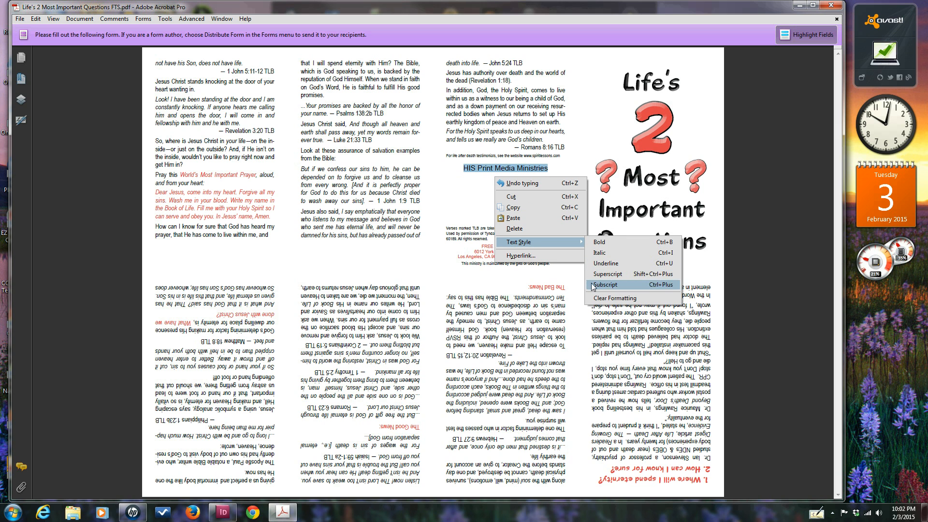
{"action": "left_click", "coordinate": [608, 242]}
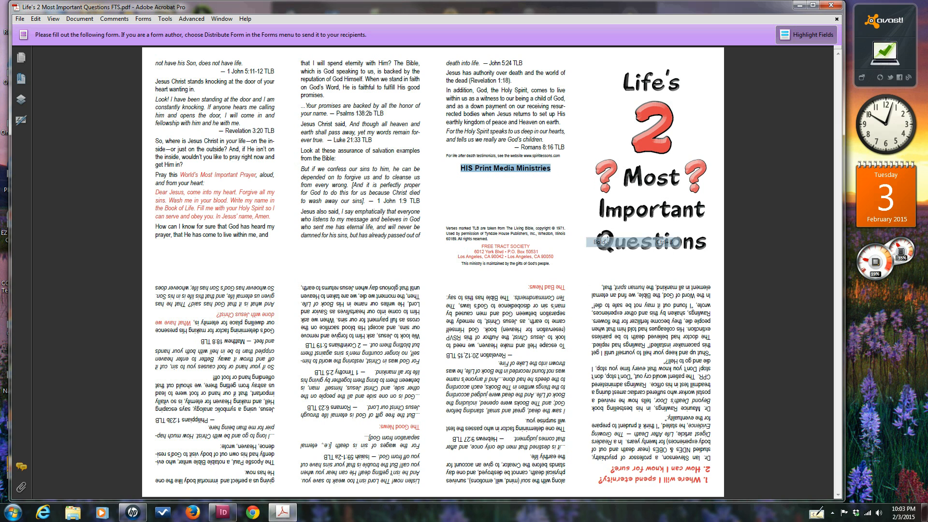
Step: Add the ministry's P.O. box as a second line in the address field and remove the bold style from that line
{"action": "left_click", "coordinate": [553, 170]}
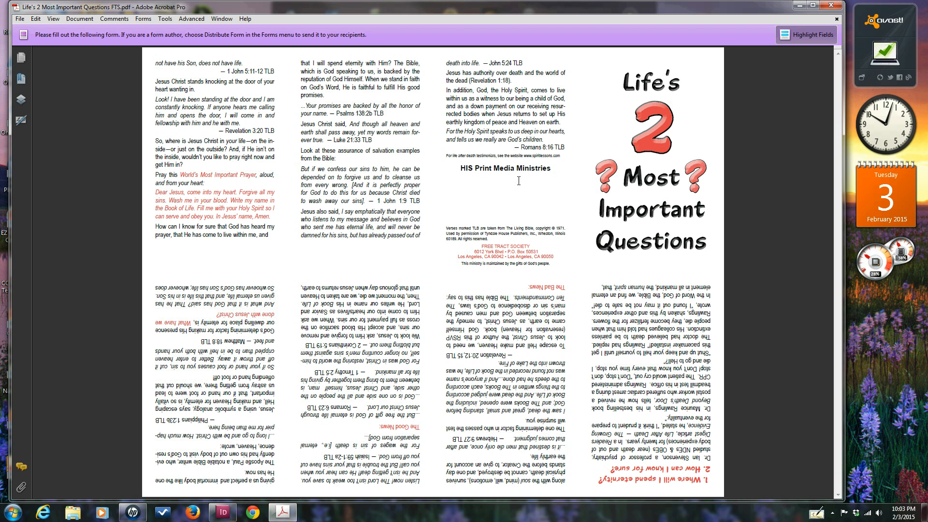
{"action": "type", "text": "P.O. Box 62112"}
{"action": "left_click_drag", "start_coordinate": [480, 177], "coordinate": [535, 177]}
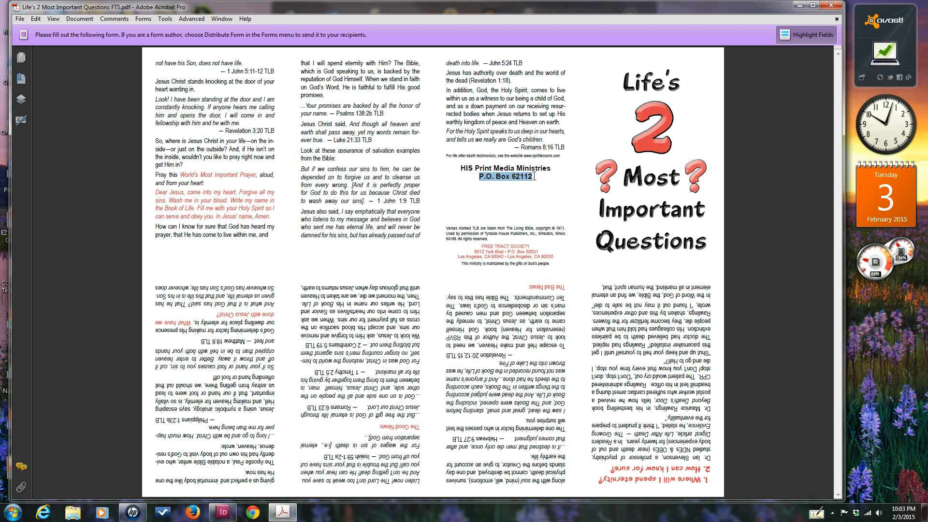
{"action": "right_click", "coordinate": [515, 179]}
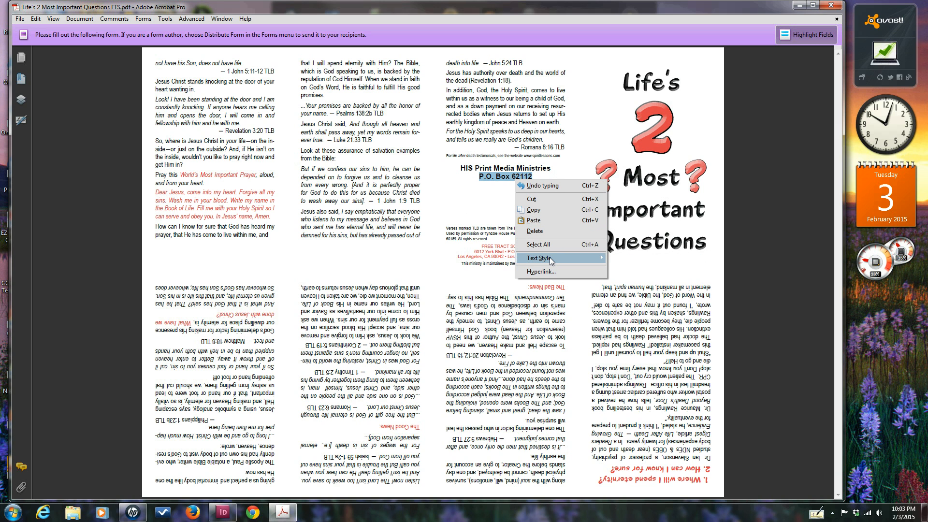
{"action": "mouse_move", "coordinate": [550, 257]}
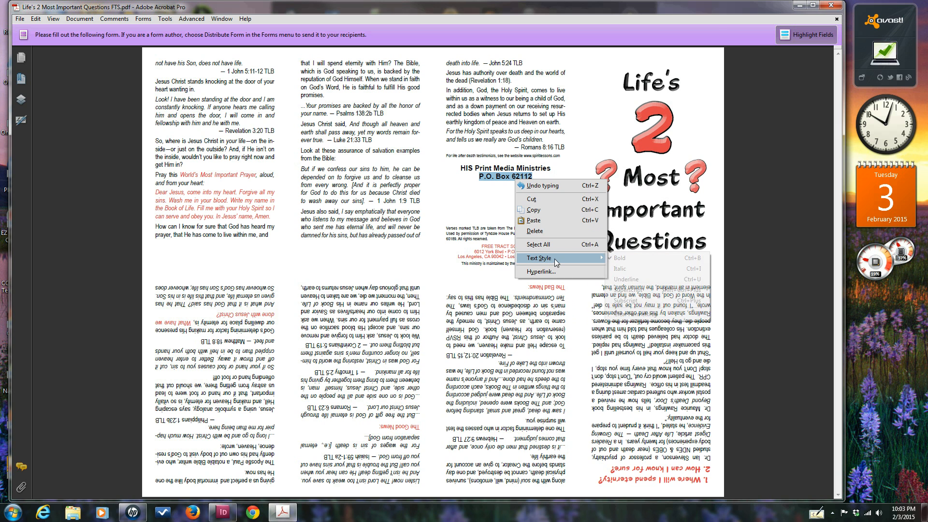
{"action": "left_click", "coordinate": [627, 259]}
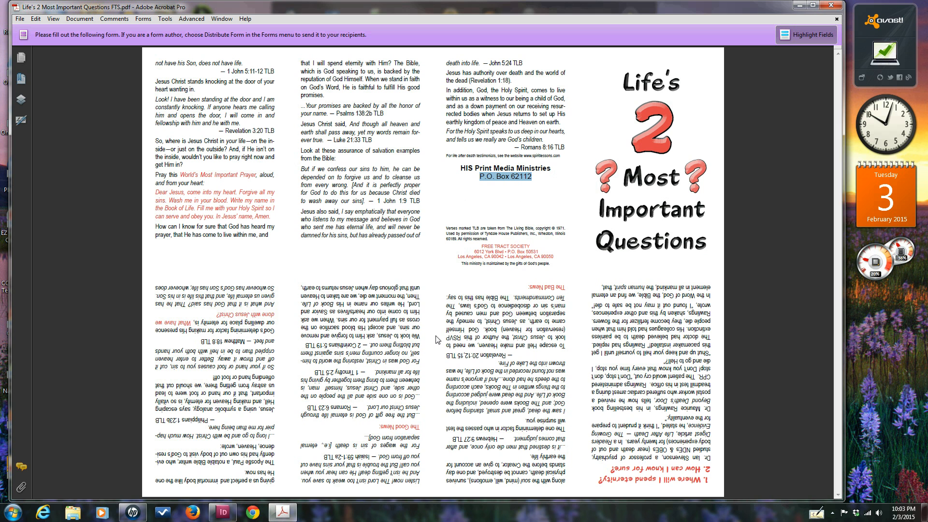
Step: Switch to InDesign and copy the complete HIS Print Media Ministries address block from the pasteboard
{"action": "left_click", "coordinate": [223, 516]}
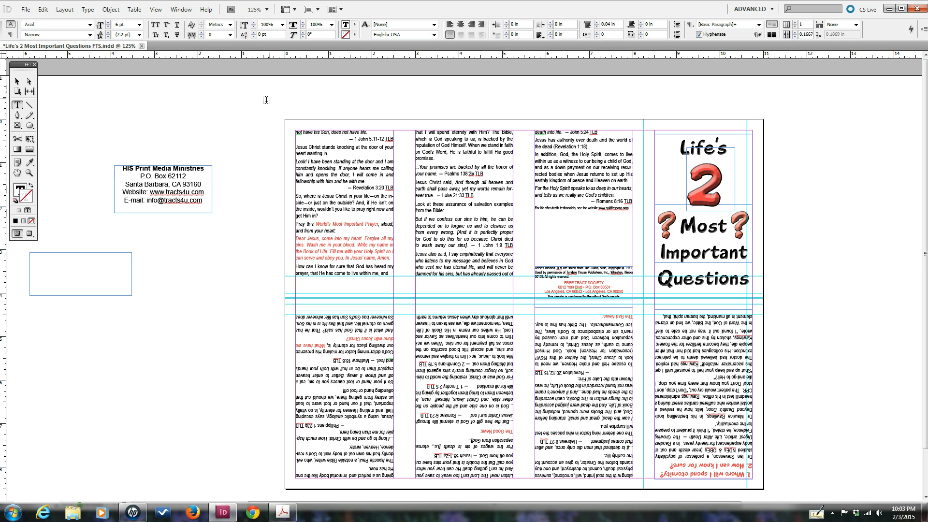
{"action": "left_click_drag", "start_coordinate": [121, 168], "coordinate": [225, 201]}
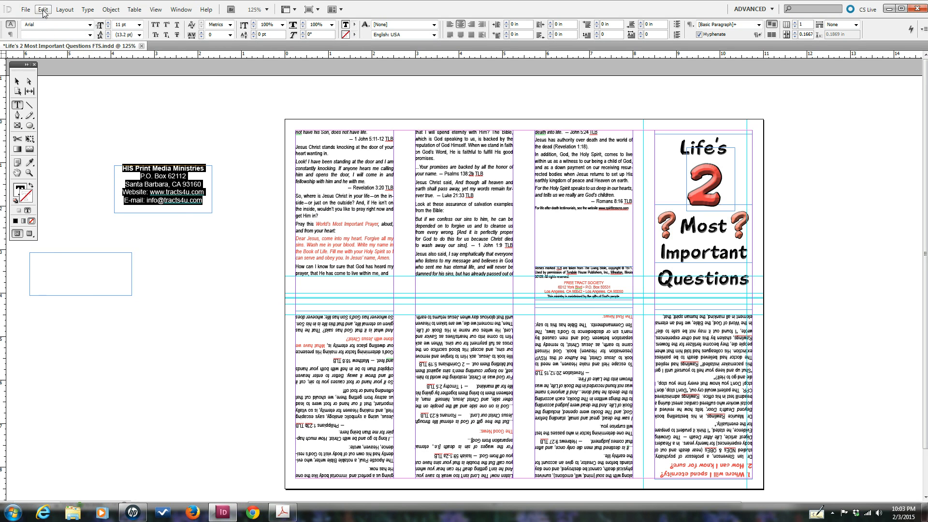
{"action": "left_click", "coordinate": [43, 9]}
{"action": "left_click", "coordinate": [59, 55]}
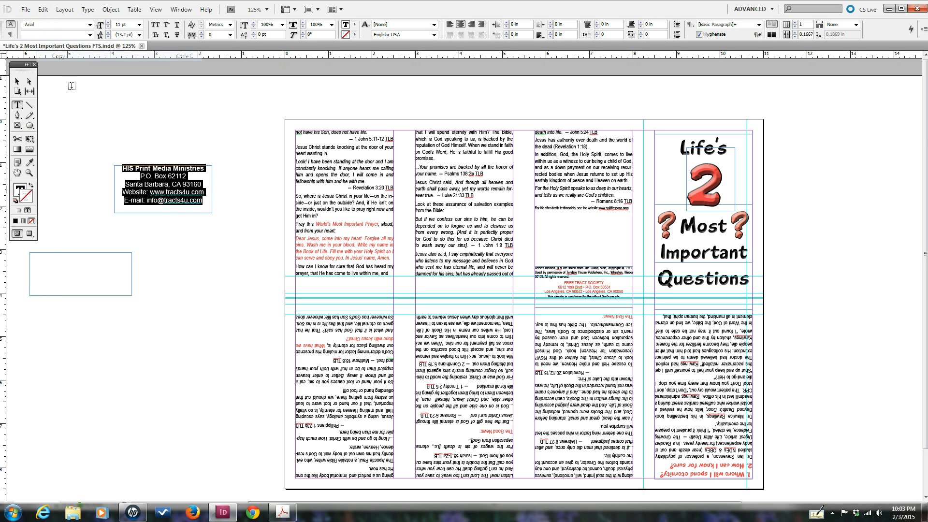
Step: Switch back to Acrobat and replace all text in the address field with the copied address block
{"action": "left_click", "coordinate": [283, 512]}
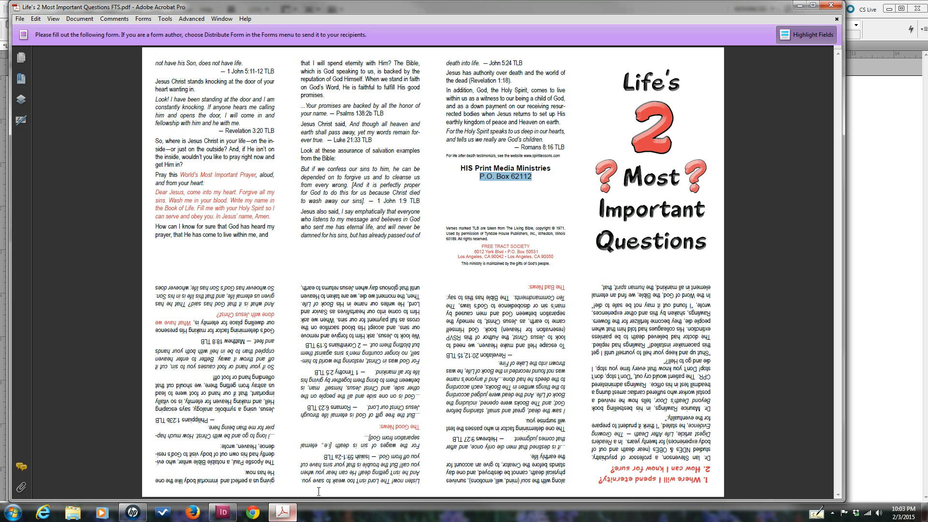
{"action": "left_click_drag", "start_coordinate": [461, 164], "coordinate": [553, 176]}
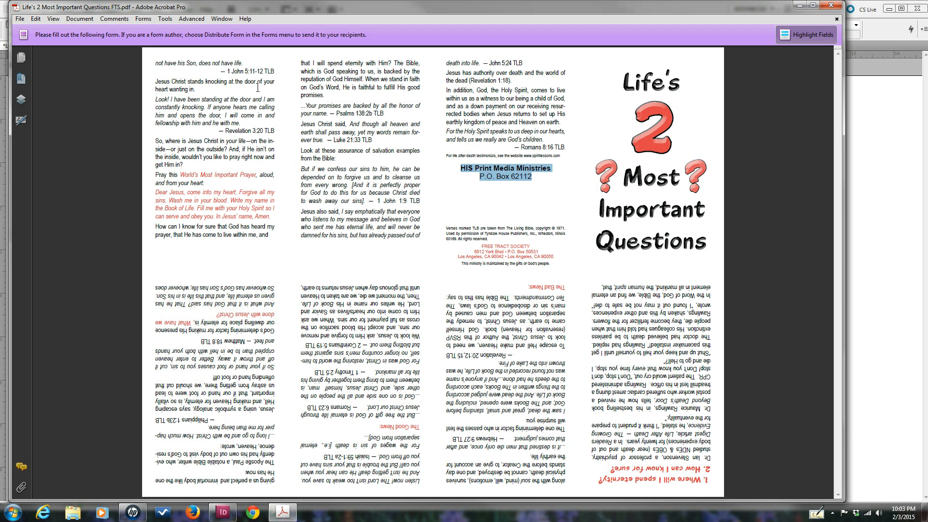
{"action": "left_click", "coordinate": [36, 19]}
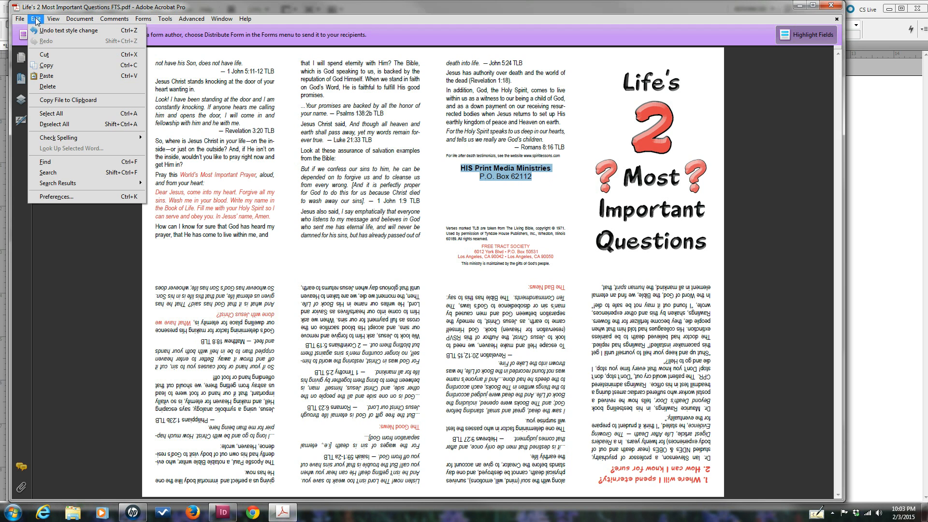
{"action": "left_click", "coordinate": [53, 75]}
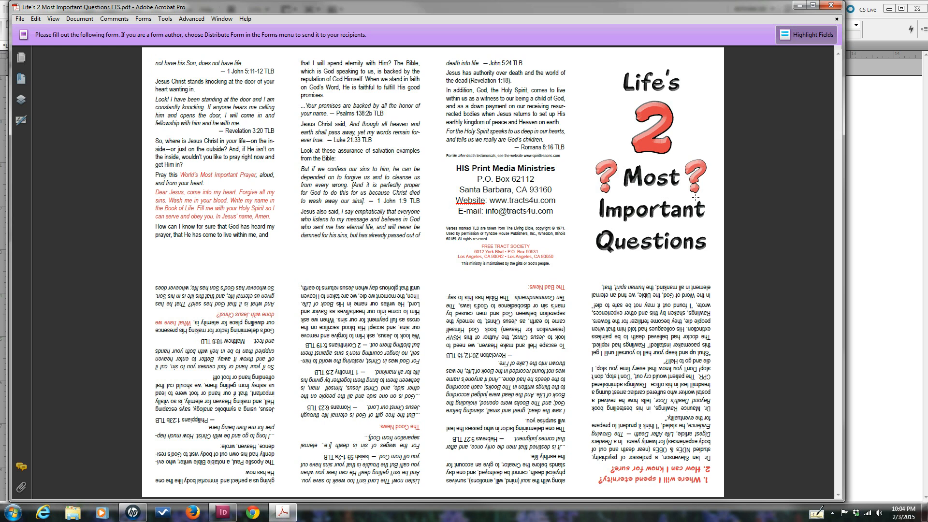